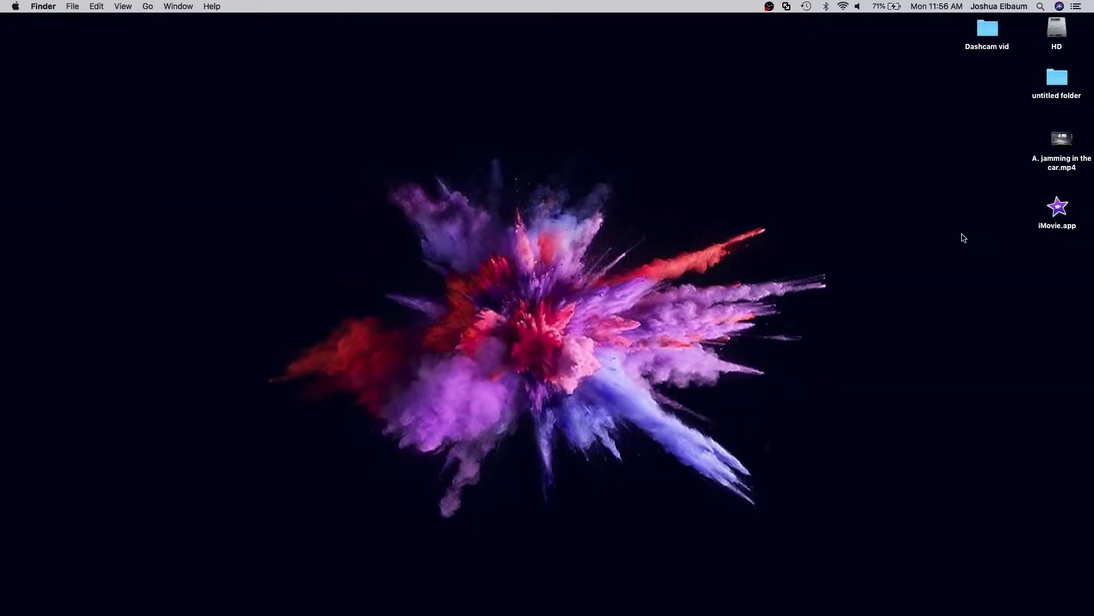
# Step: Open iMovie from the desktop and create a new Movie project
pyautogui.click(1050, 211)
pyautogui.doubleClick(1051, 211)
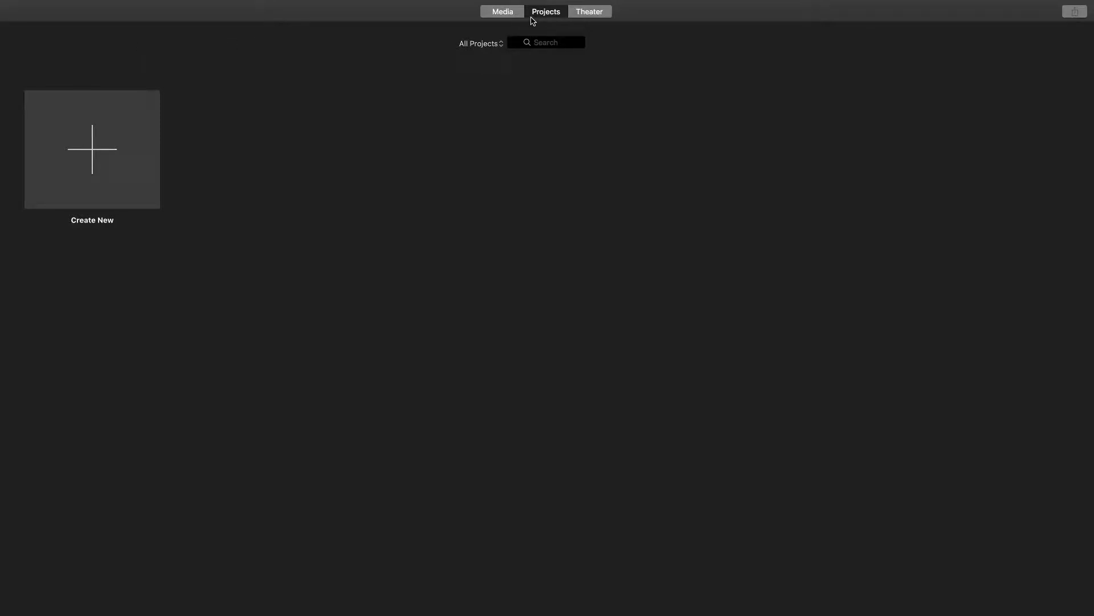
pyautogui.click(87, 147)
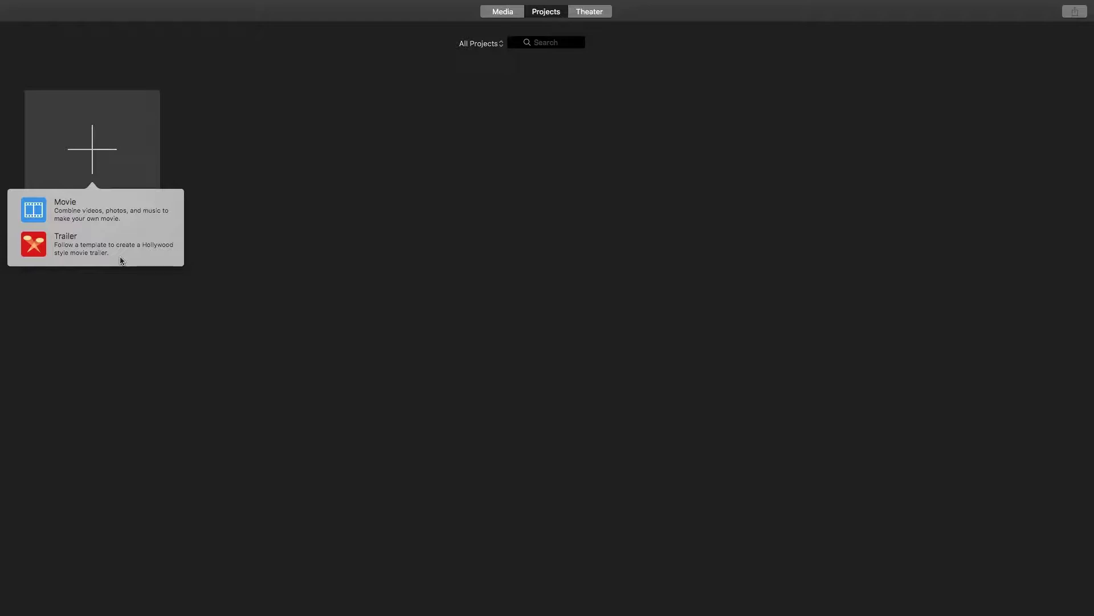
pyautogui.click(140, 221)
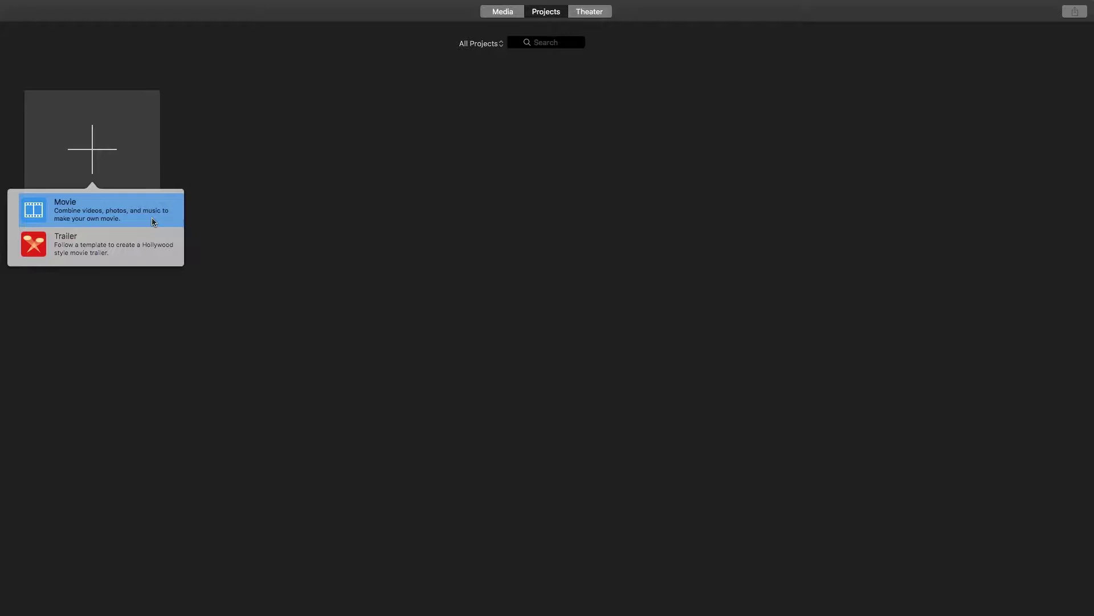
pyautogui.click(154, 222)
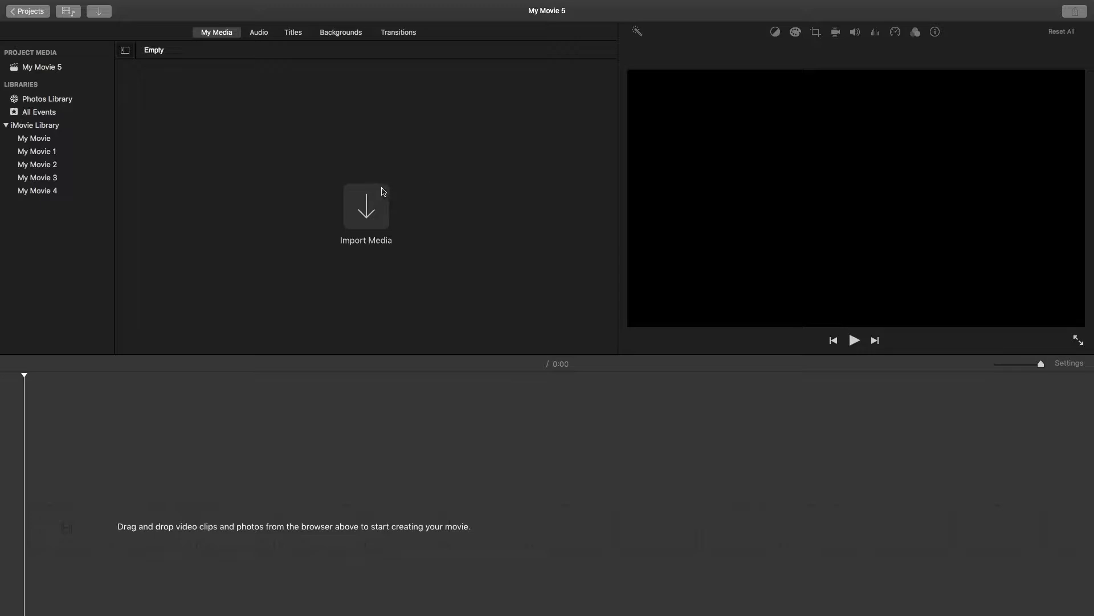
pyautogui.click(383, 193)
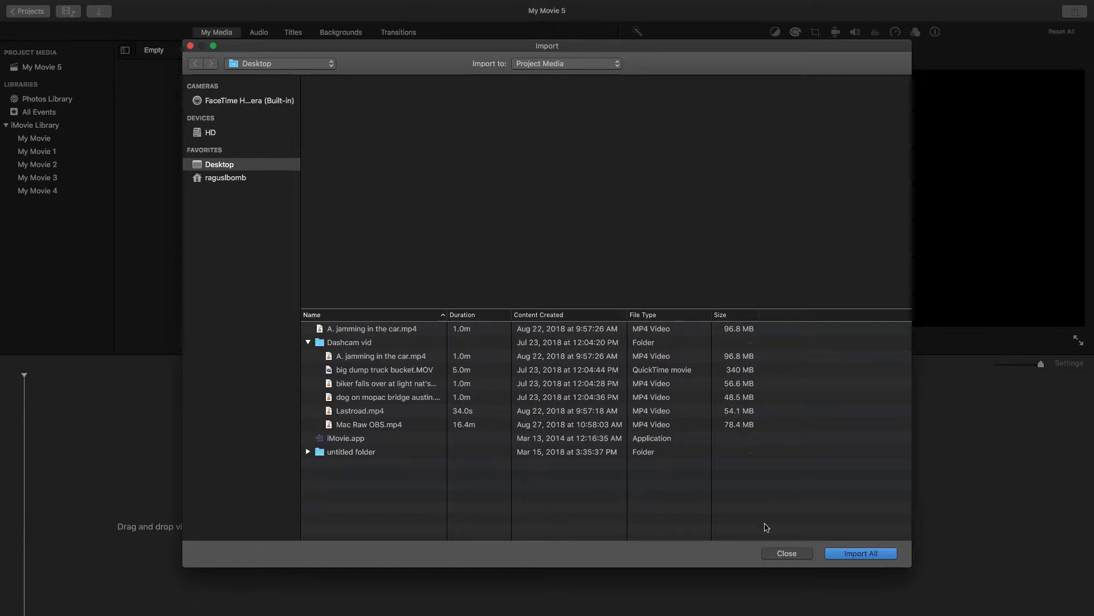
pyautogui.click(788, 557)
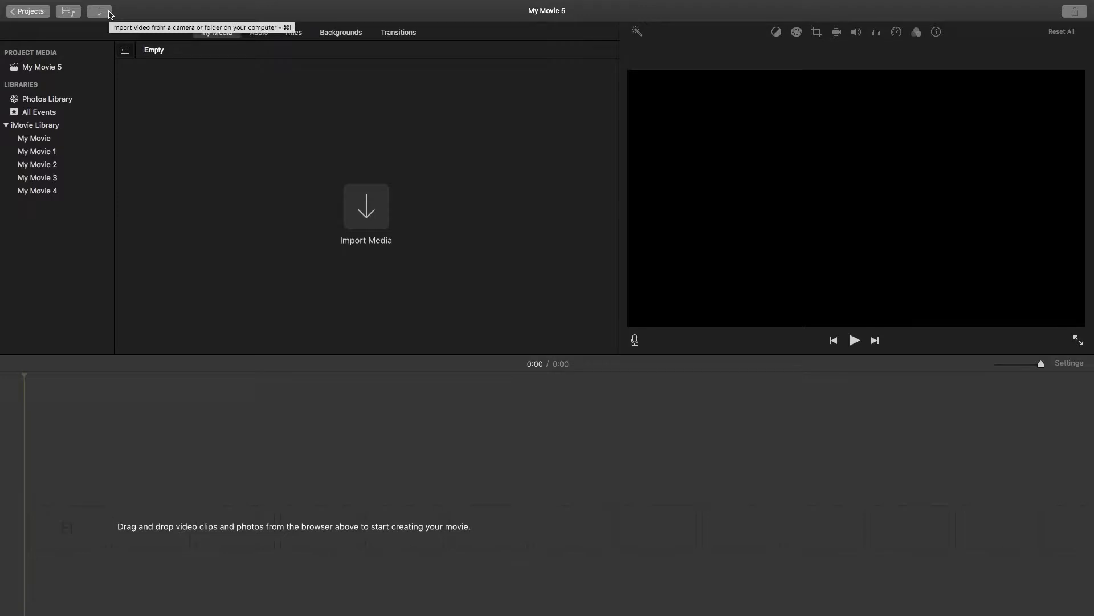
pyautogui.click(110, 12)
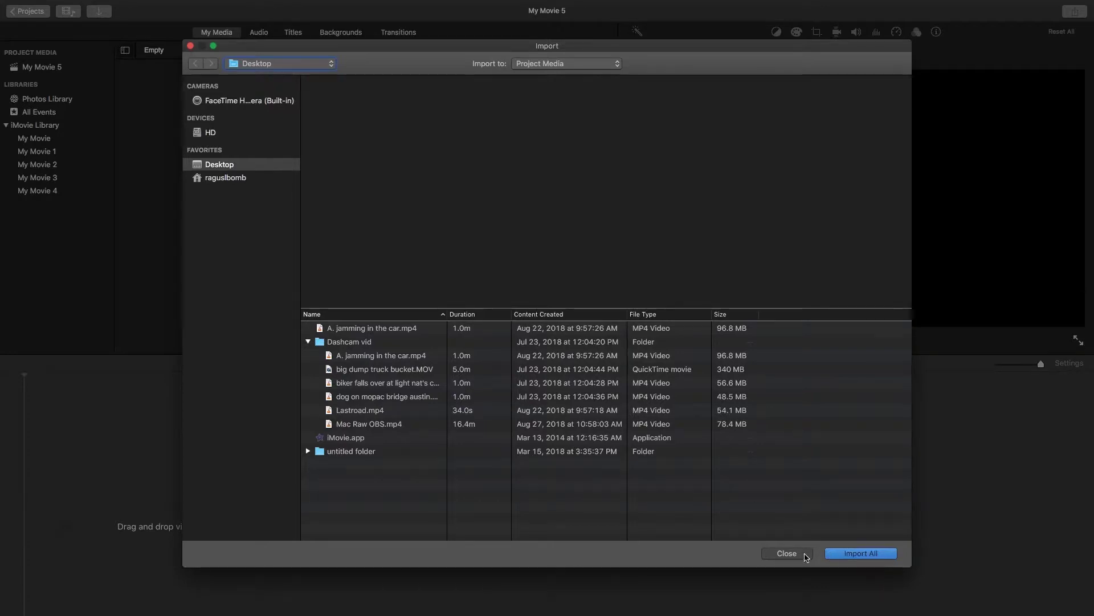
pyautogui.click(787, 553)
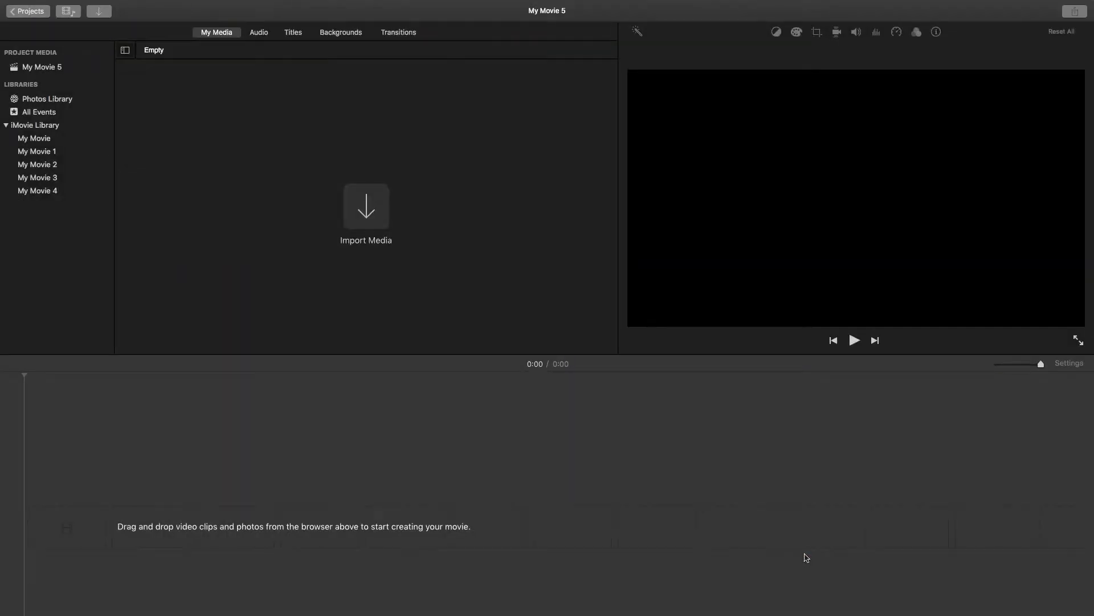
# Step: Add A. jamming in the car.mp4 from the desktop directly to the timeline, and delete the clip again
pyautogui.press('ctrl+super+f')
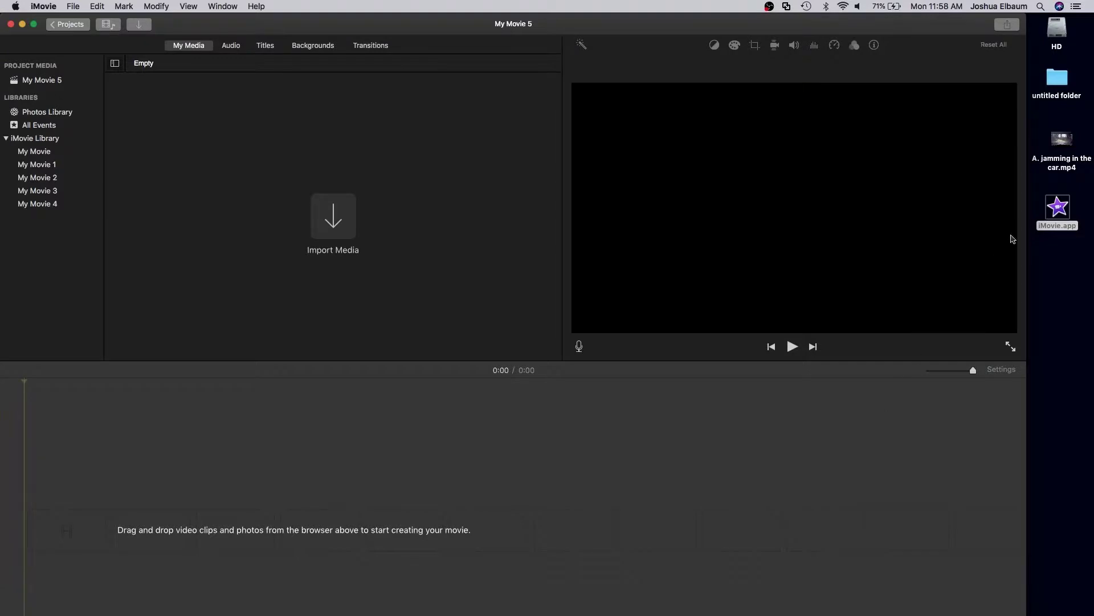
pyautogui.click(1070, 145)
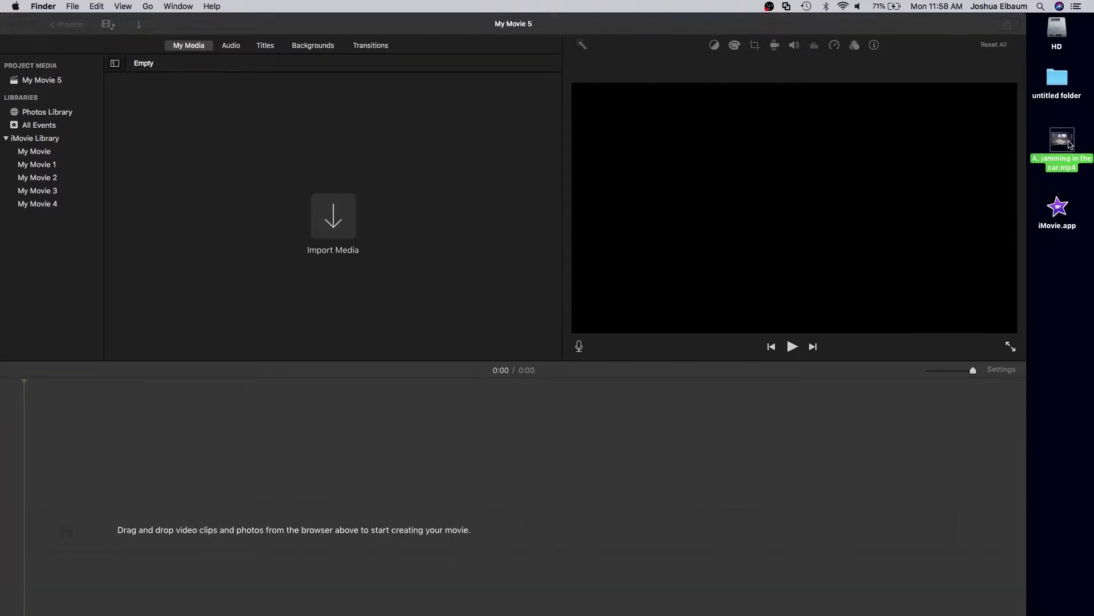
pyautogui.moveTo(1068, 143); pyautogui.dragTo(60, 539)
pyautogui.click(111, 134)
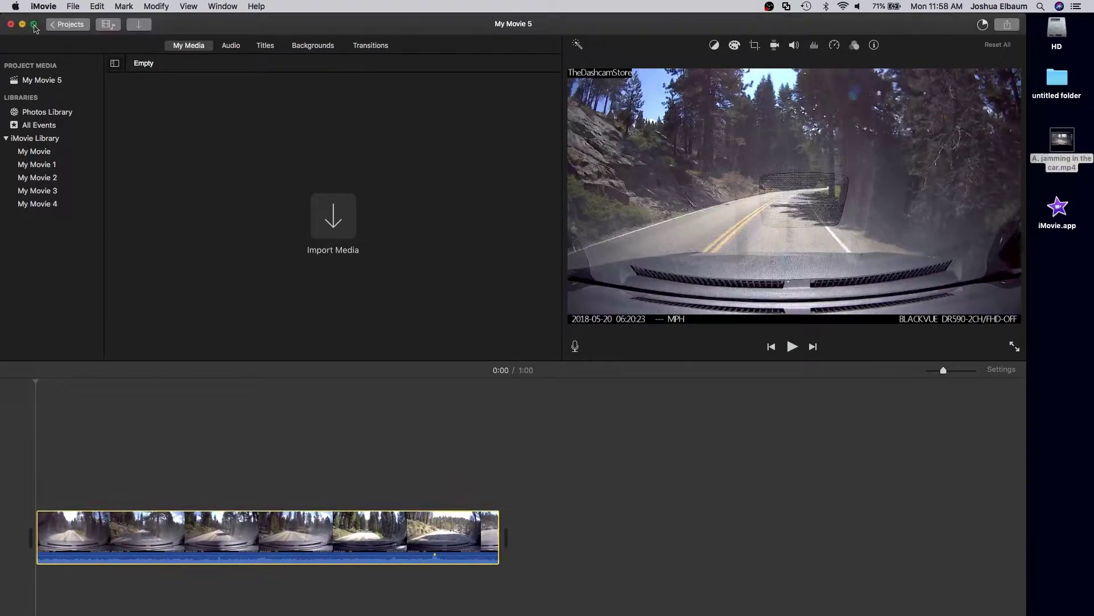
pyautogui.press('ctrl+super+f')
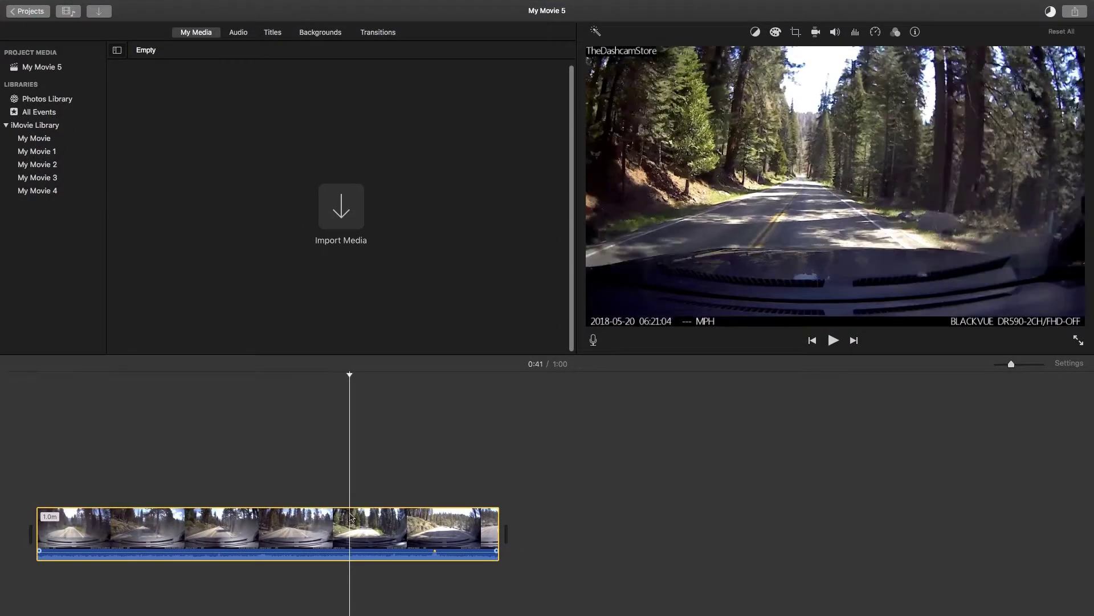
pyautogui.press('Delete')
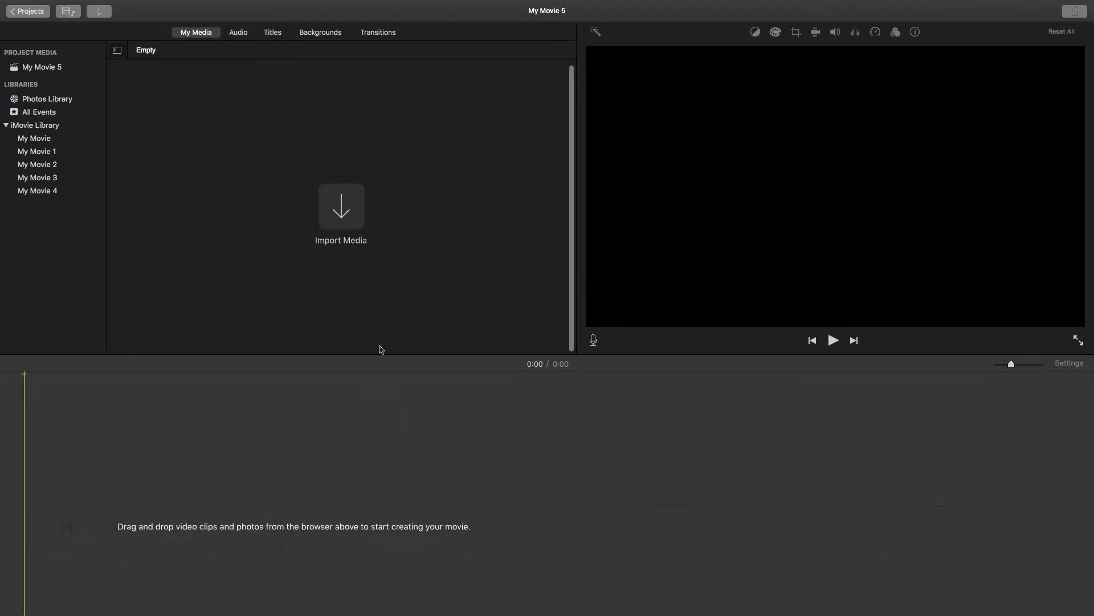
# Step: Import A. jamming in the car.mp4 from the Desktop into the project media and place it in the timeline
pyautogui.click(354, 200)
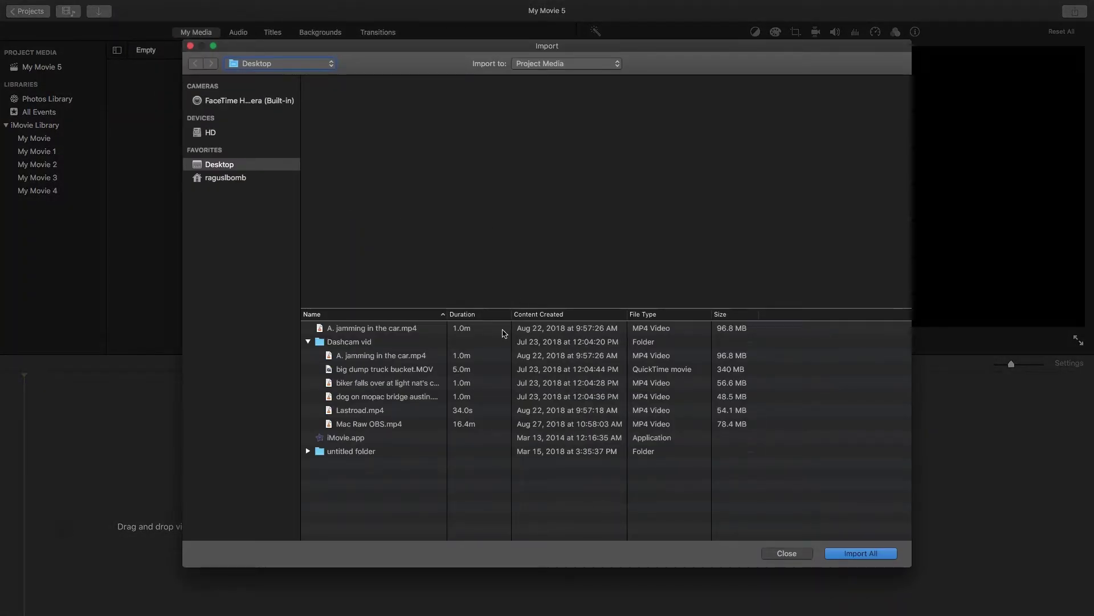
pyautogui.click(504, 329)
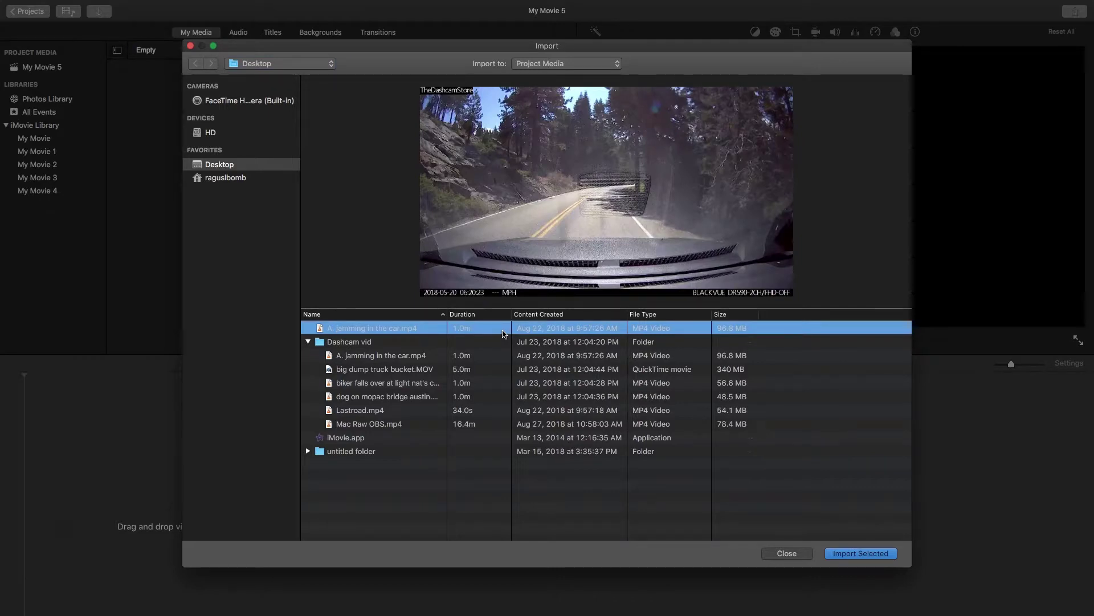
pyautogui.click(832, 553)
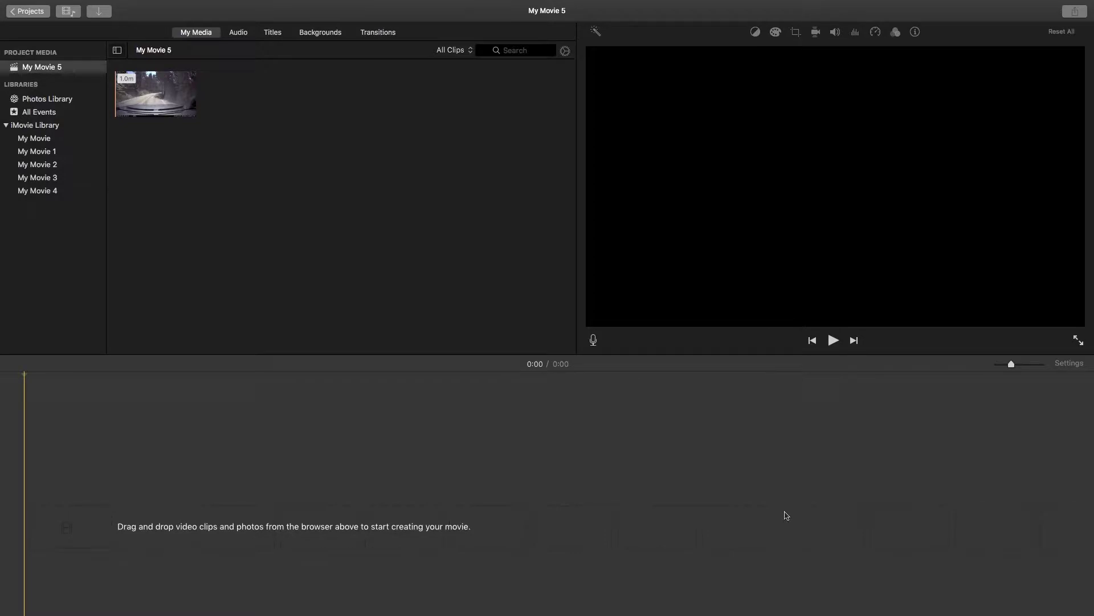
pyautogui.click(166, 100)
pyautogui.moveTo(164, 98); pyautogui.dragTo(75, 485)
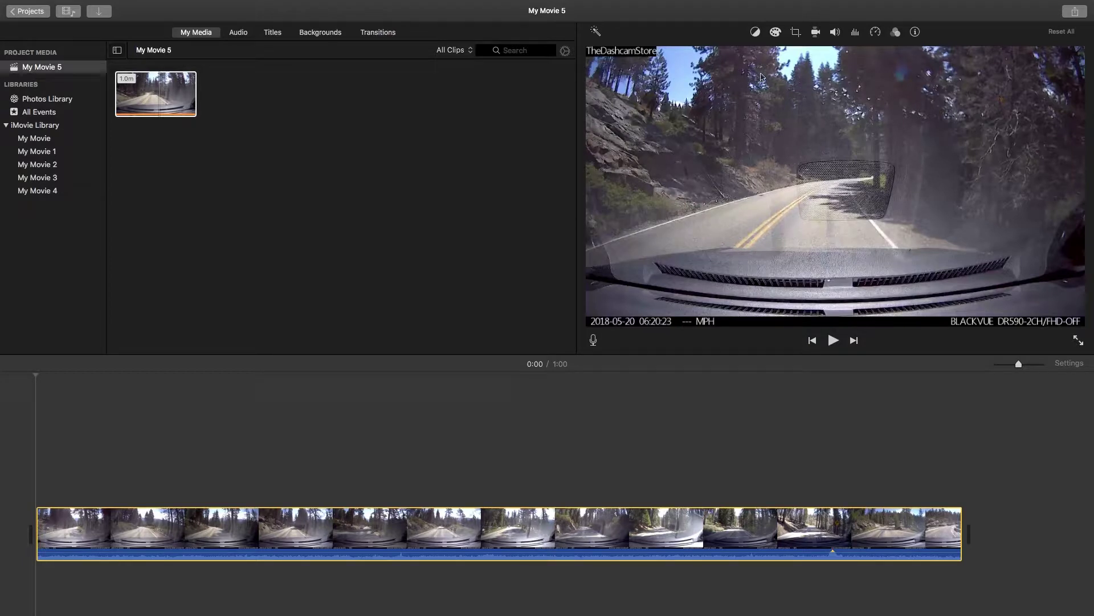
# Step: Mute the timeline clip and set its volume to 0%
pyautogui.click(835, 32)
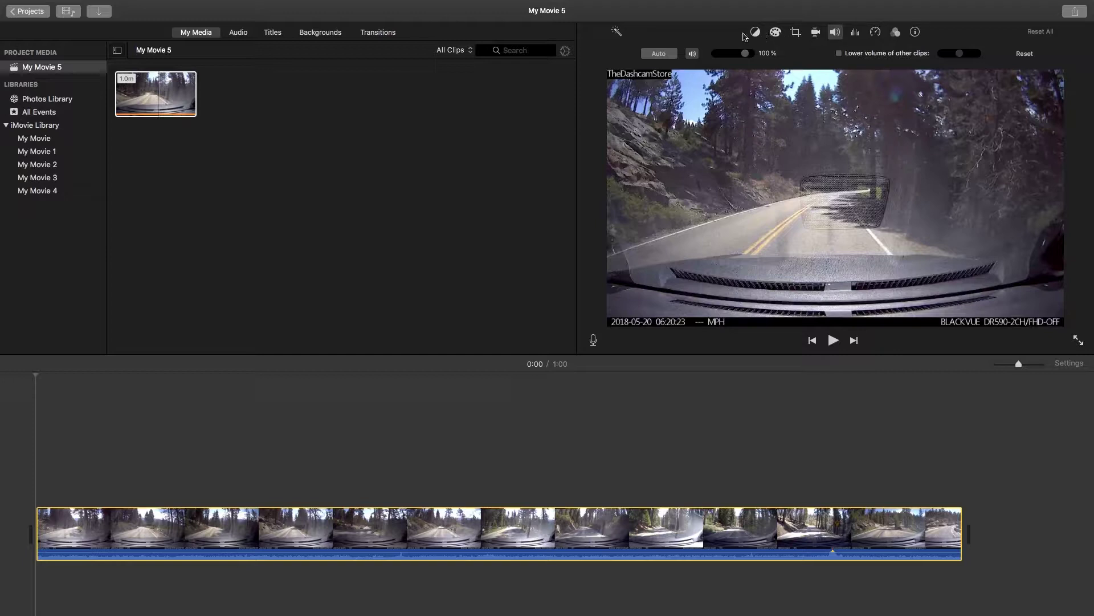
pyautogui.click(690, 56)
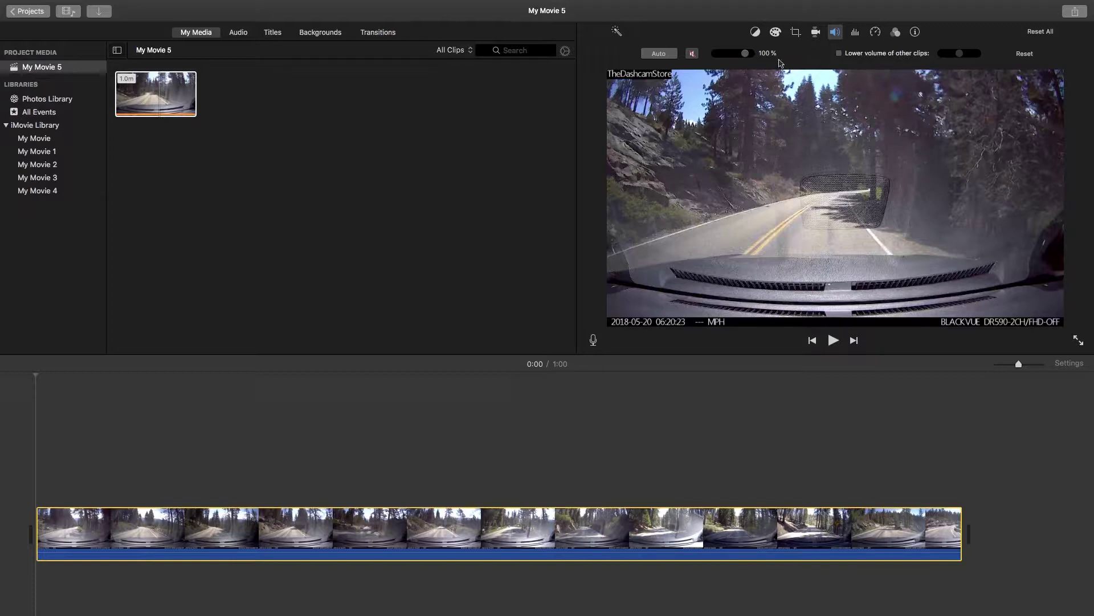
pyautogui.moveTo(747, 54); pyautogui.dragTo(714, 54)
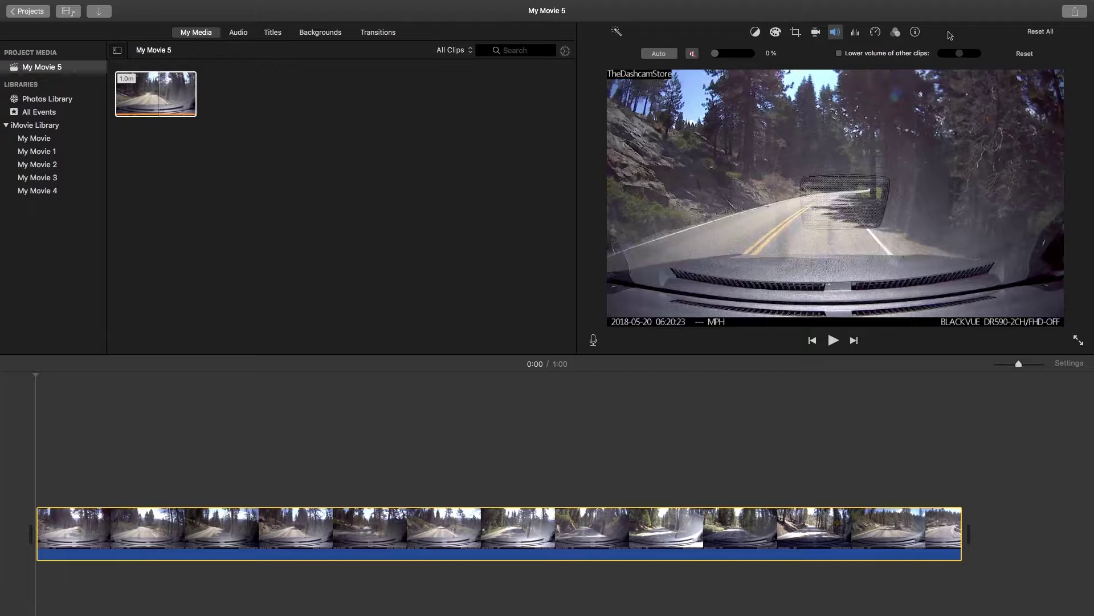
# Step: Open the settings for sharing the movie as a file
pyautogui.click(1070, 14)
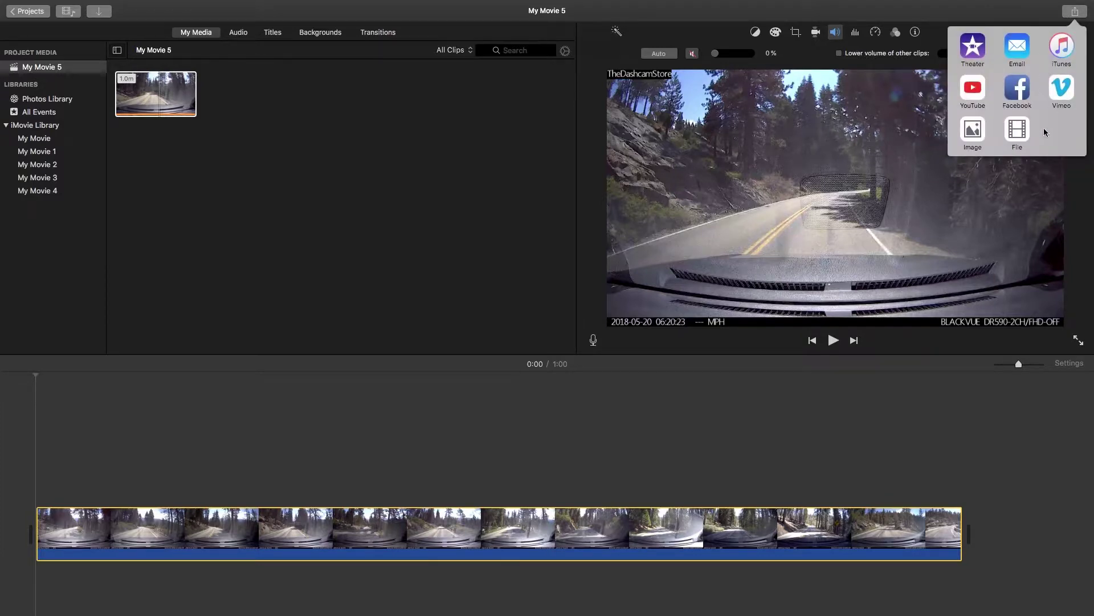
pyautogui.click(1024, 131)
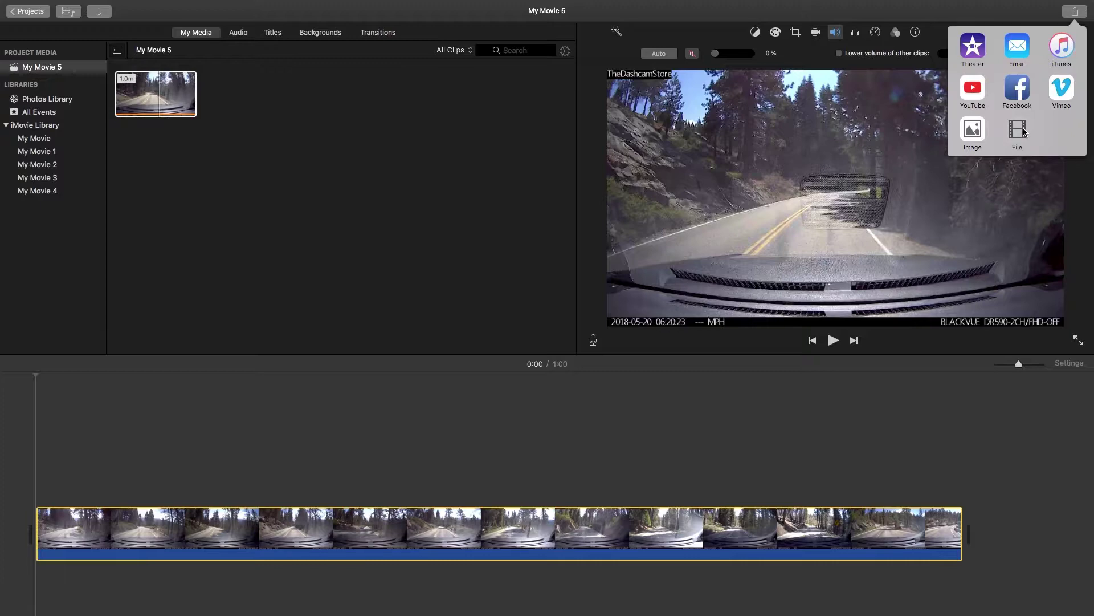
pyautogui.click(1023, 131)
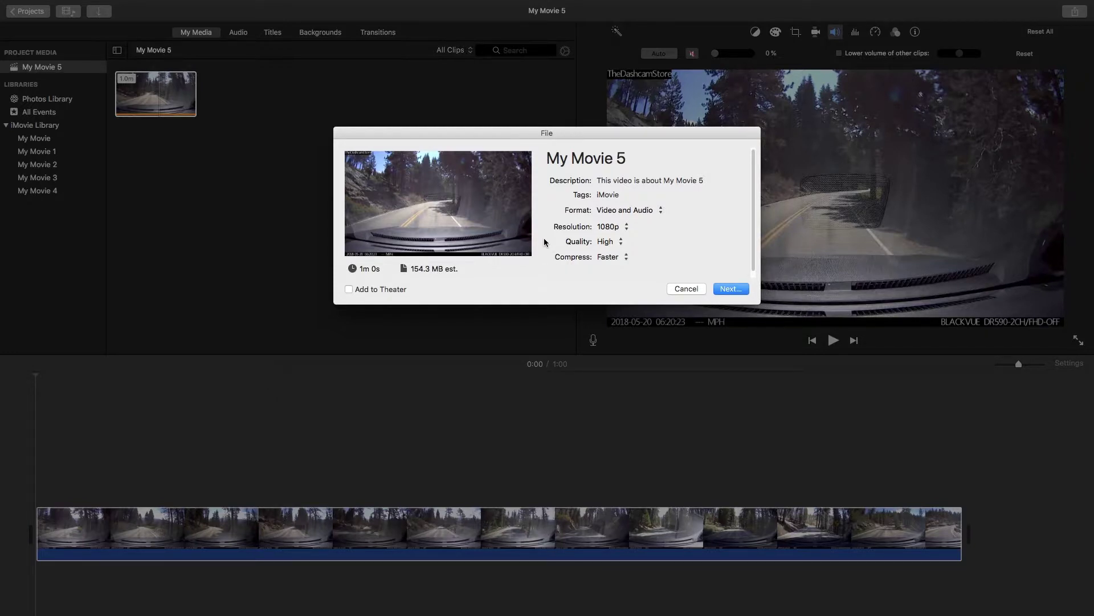
# Step: Examine the available format, resolution, quality and compression options for the file export
pyautogui.click(643, 210)
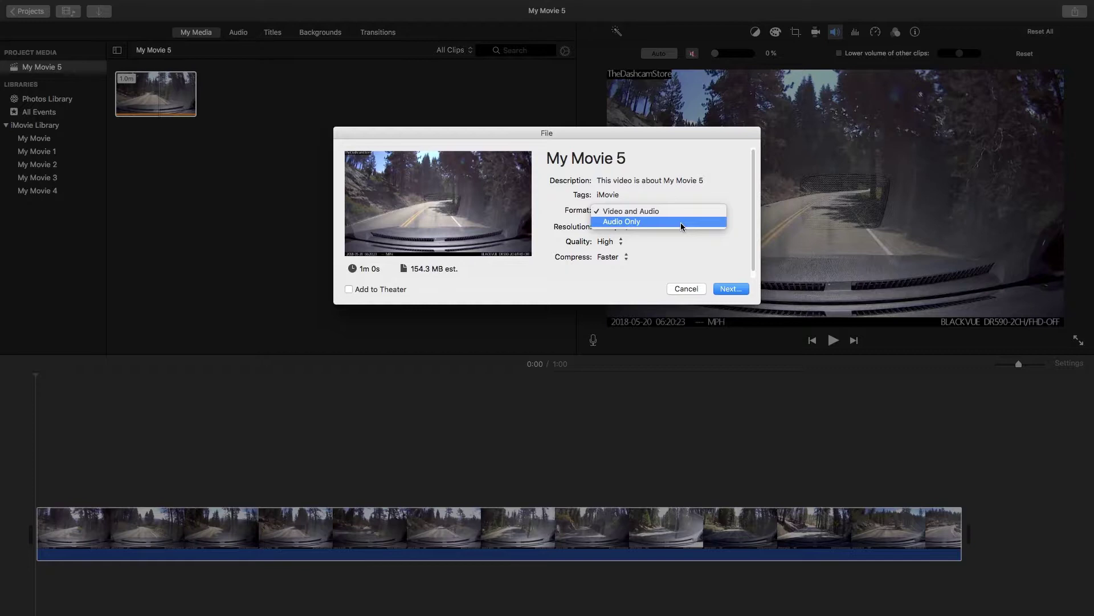
pyautogui.click(732, 218)
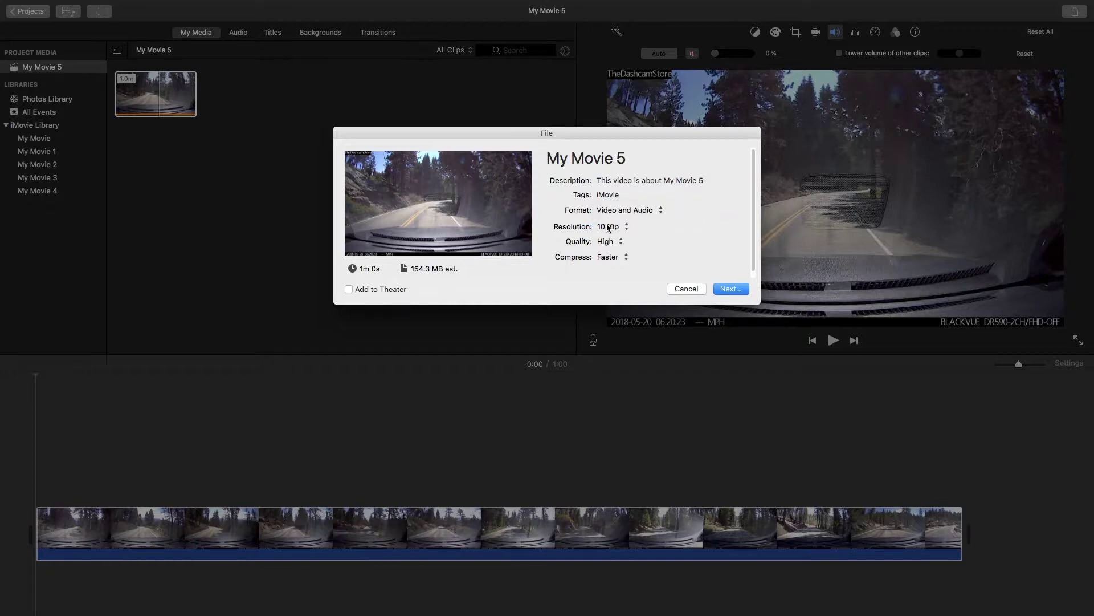
pyautogui.click(626, 225)
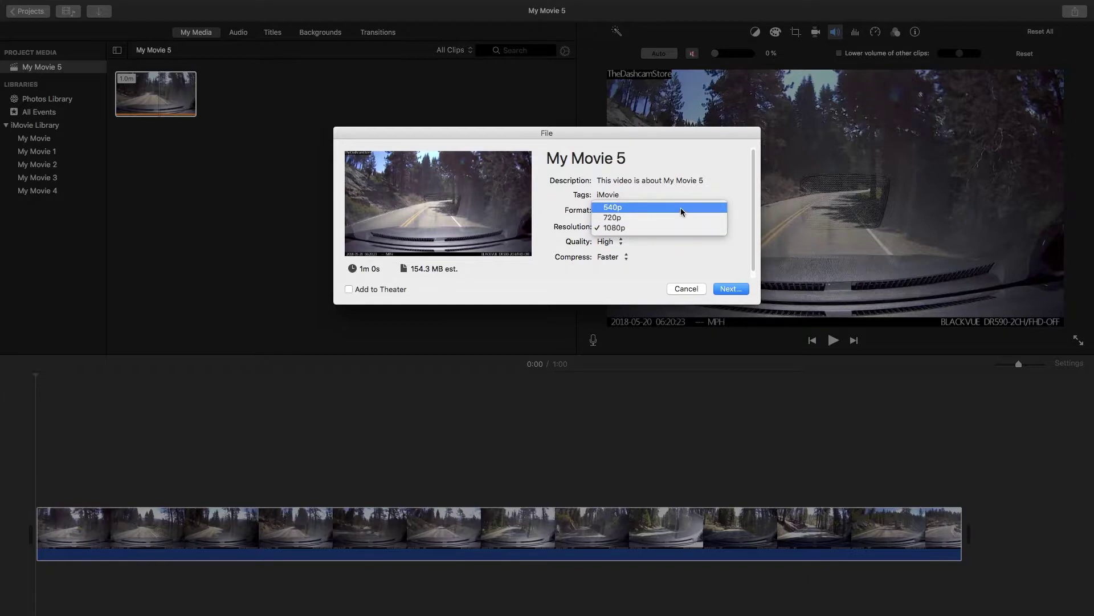
pyautogui.click(740, 216)
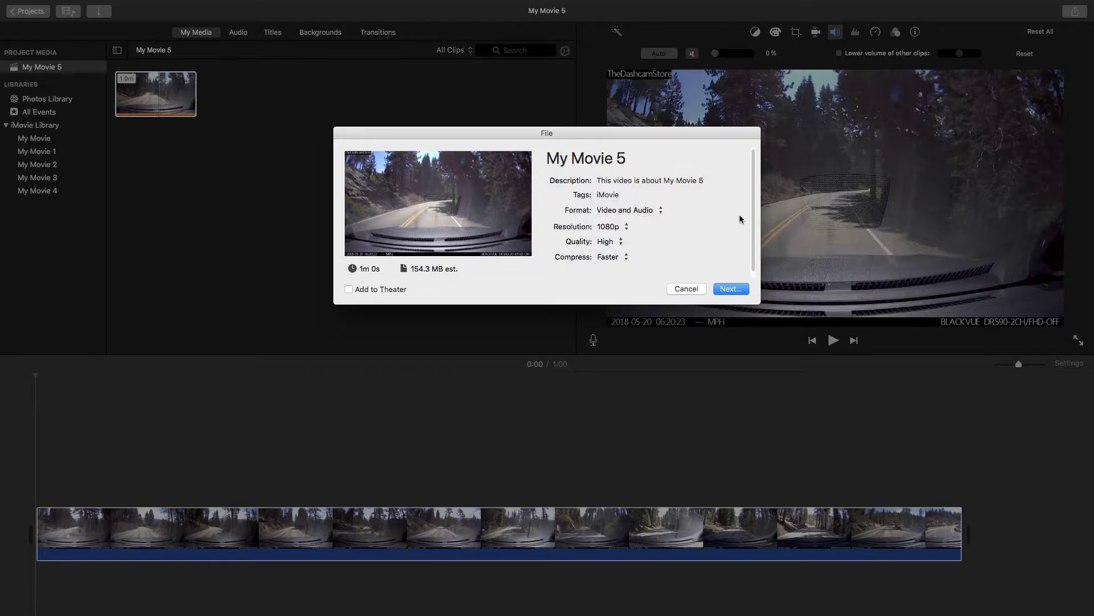
pyautogui.click(608, 243)
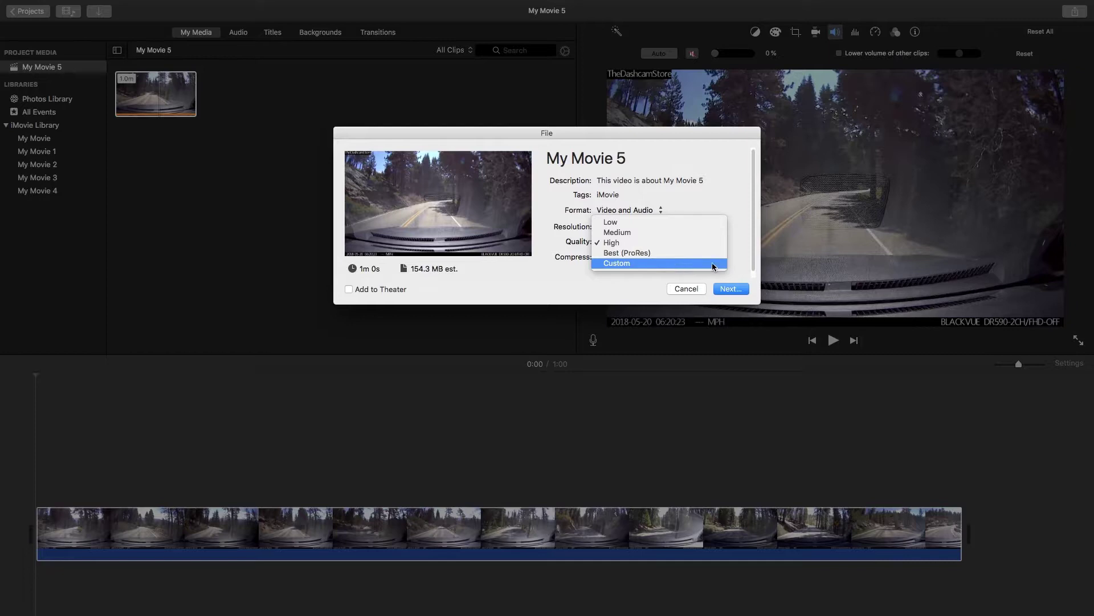
pyautogui.click(734, 256)
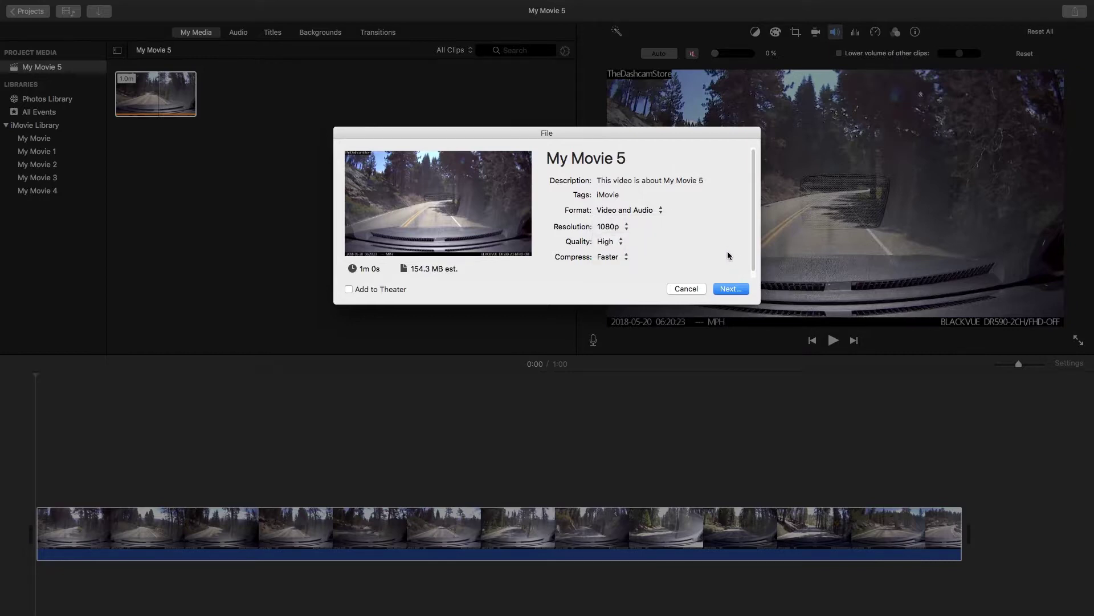
pyautogui.click(618, 256)
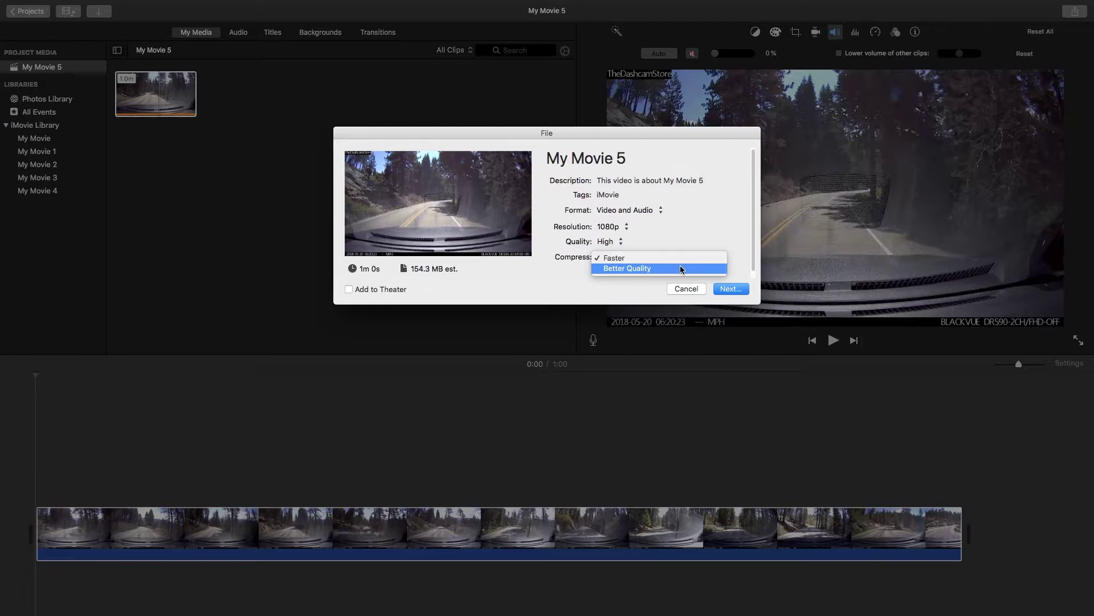
pyautogui.click(741, 227)
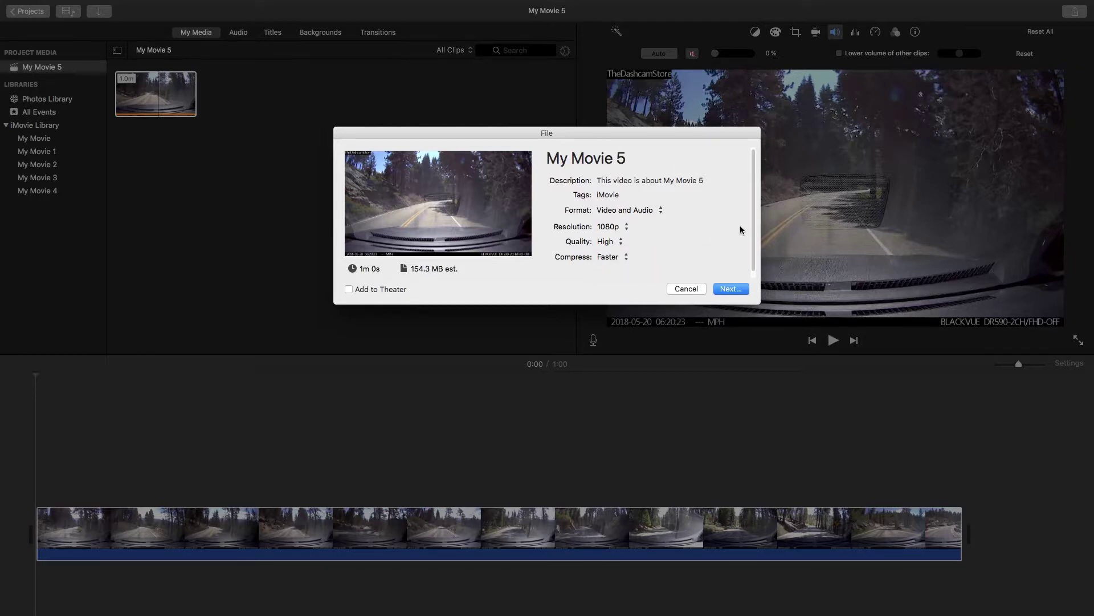
# Step: Set the file export to Video and Audio format, 1080p resolution, High quality and Better Quality compression
pyautogui.click(647, 211)
pyautogui.click(665, 212)
pyautogui.click(614, 228)
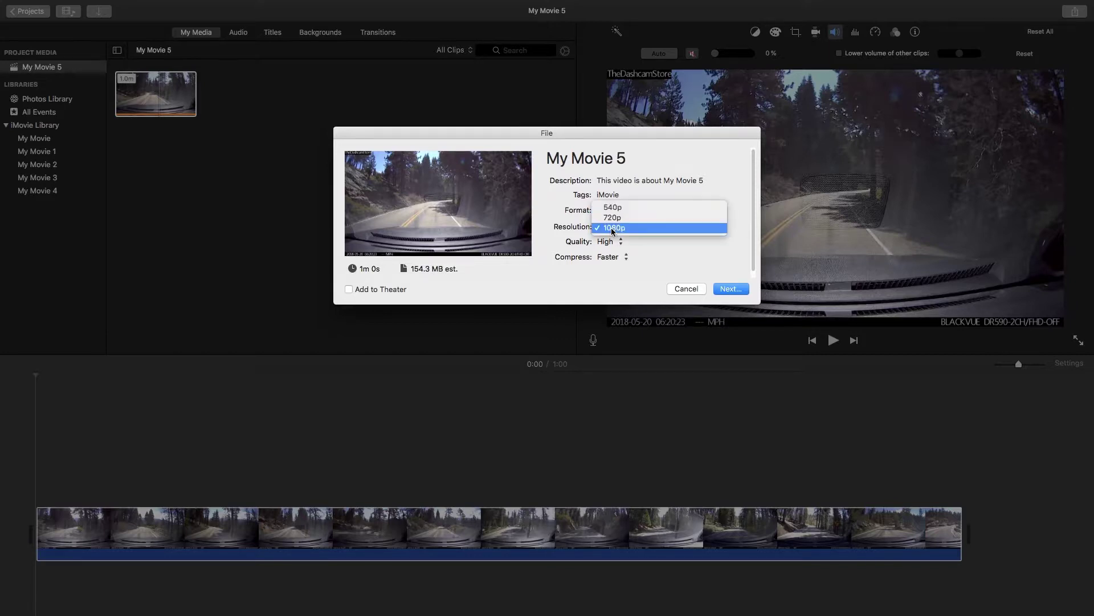
pyautogui.click(653, 228)
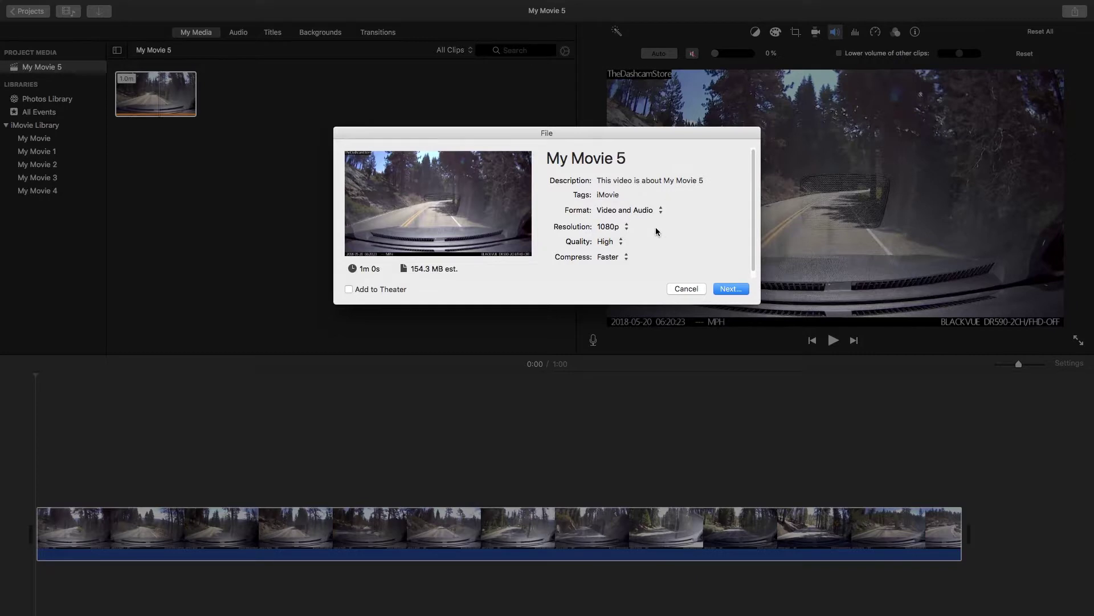
pyautogui.click(613, 245)
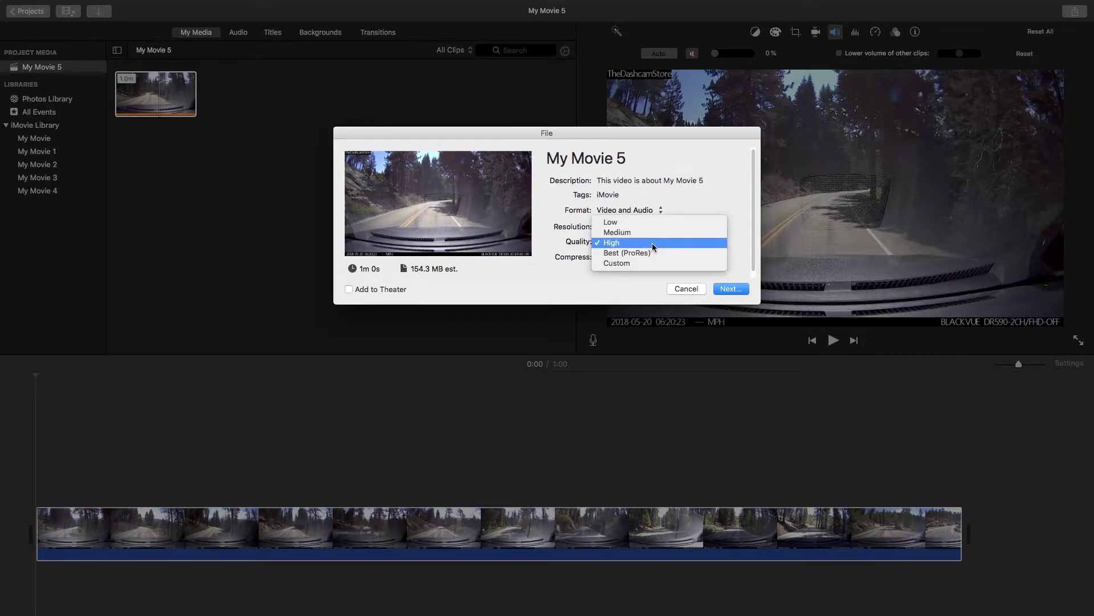
pyautogui.click(652, 244)
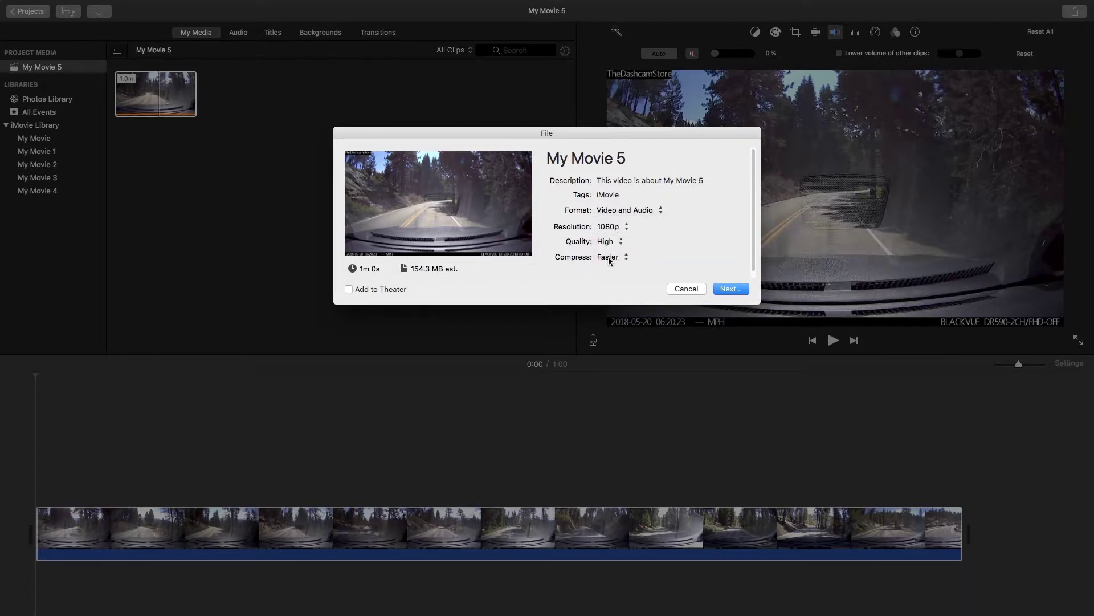
pyautogui.click(609, 258)
pyautogui.click(670, 271)
# Step: Export the movie as Removing Audio.mp4 to the Mac Video Library folder
pyautogui.click(725, 288)
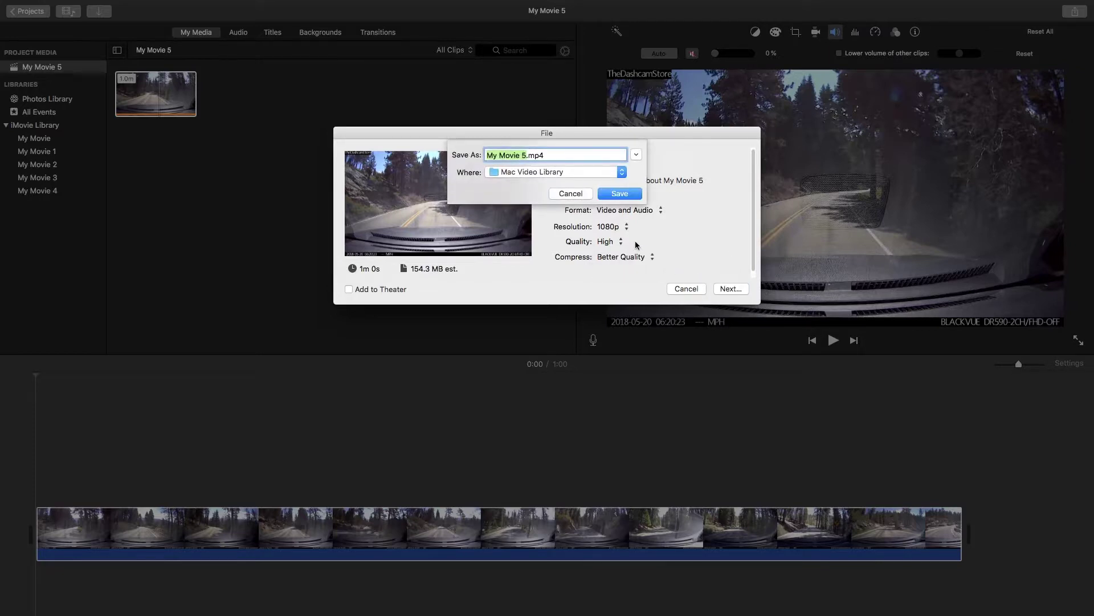
pyautogui.write('Removing Audio')
pyautogui.click(609, 194)
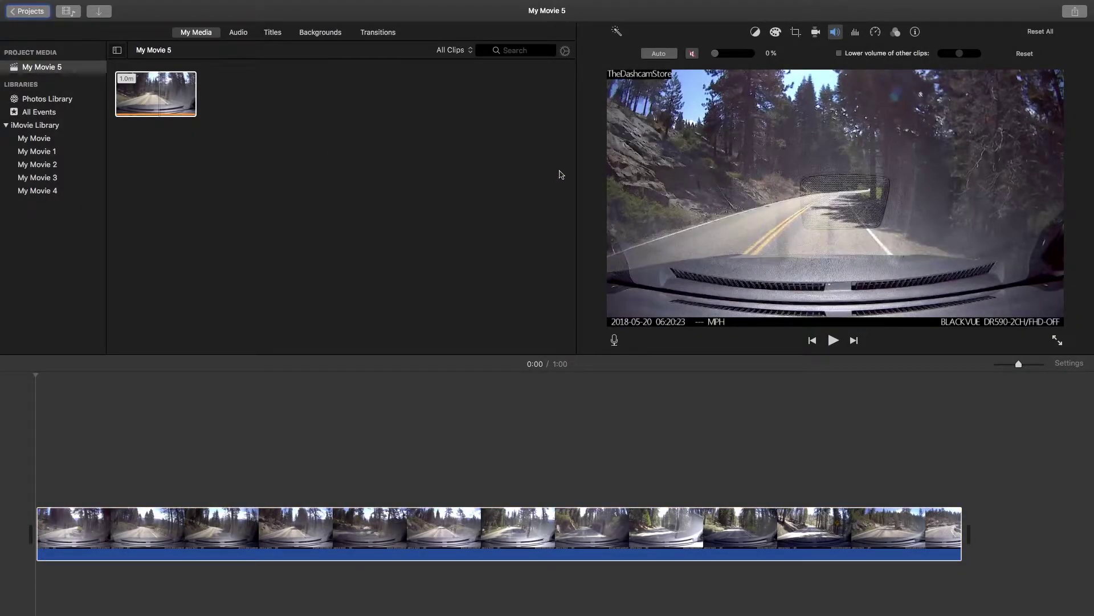
# Step: Replace the project's clip with big dump truck bucket.MOV from the Dashcam vid folder and place it in the timeline
pyautogui.click(476, 522)
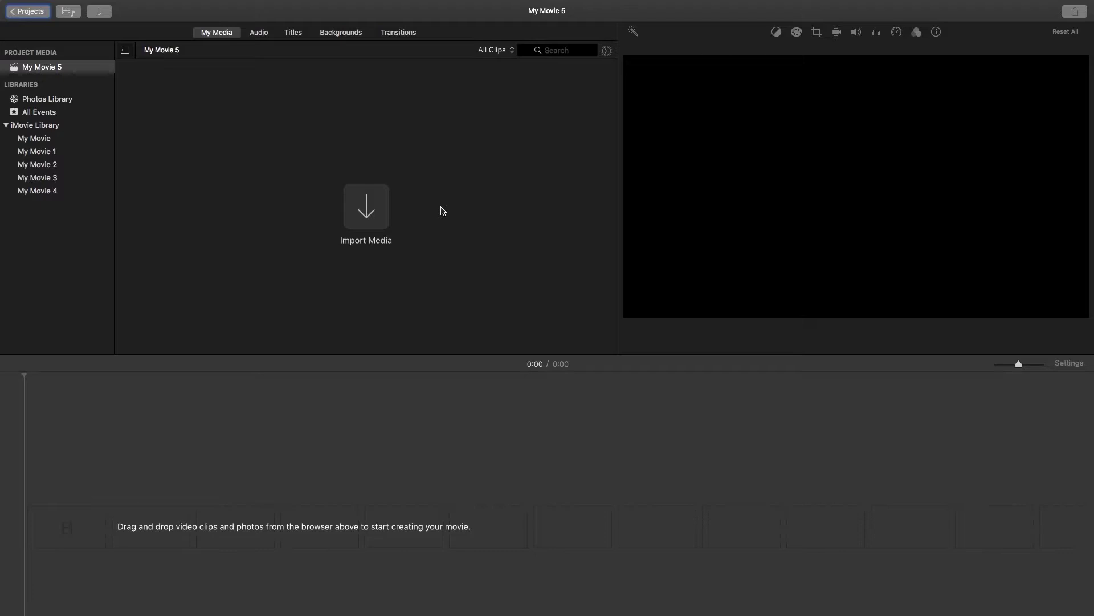
pyautogui.click(385, 201)
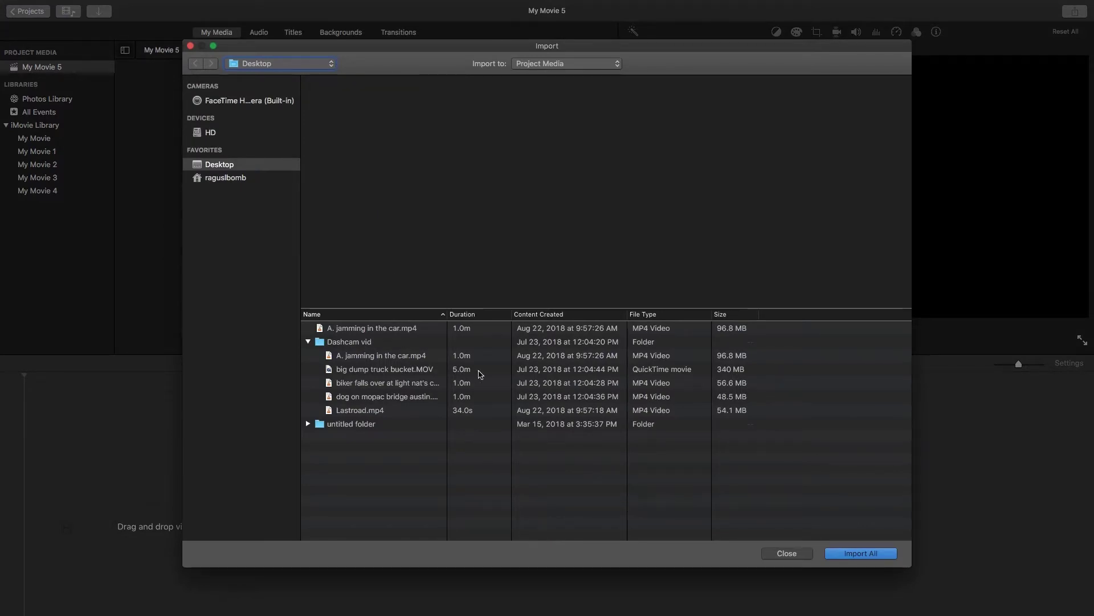
pyautogui.click(480, 374)
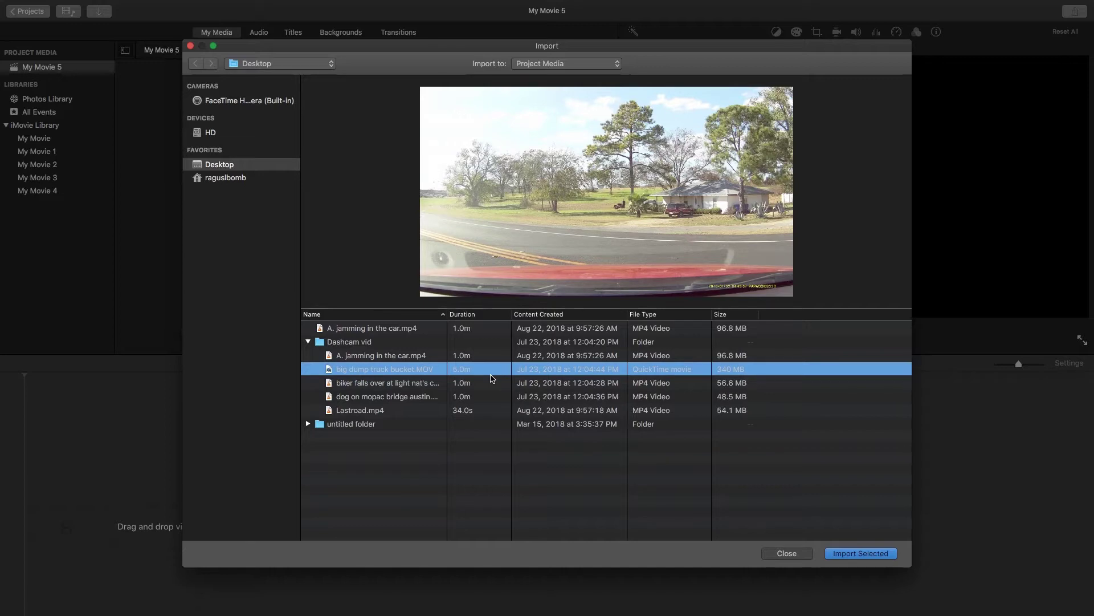
pyautogui.click(834, 557)
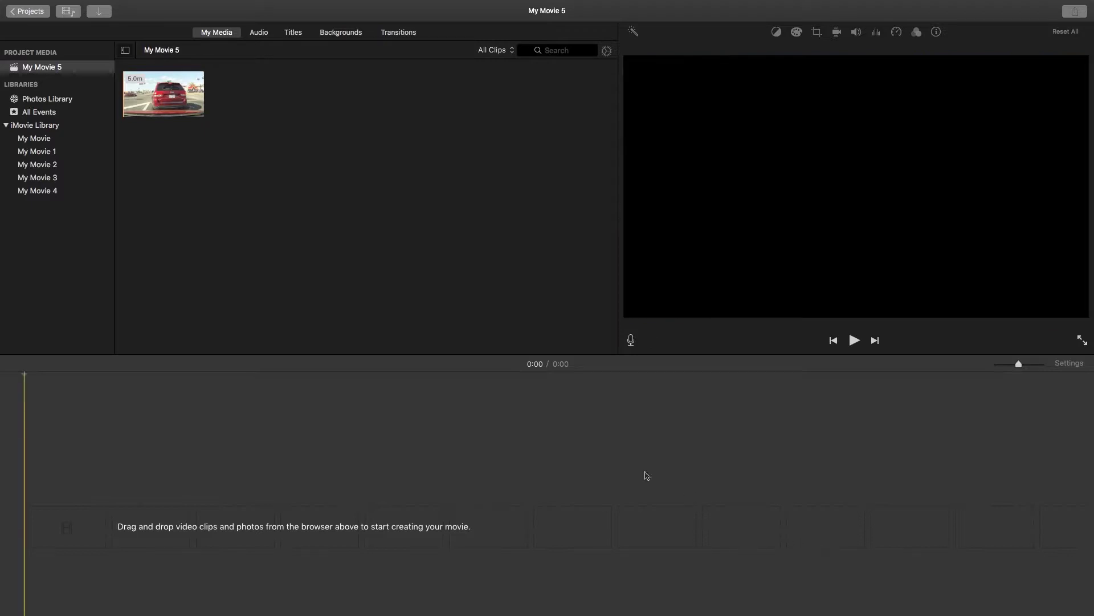
pyautogui.click(150, 105)
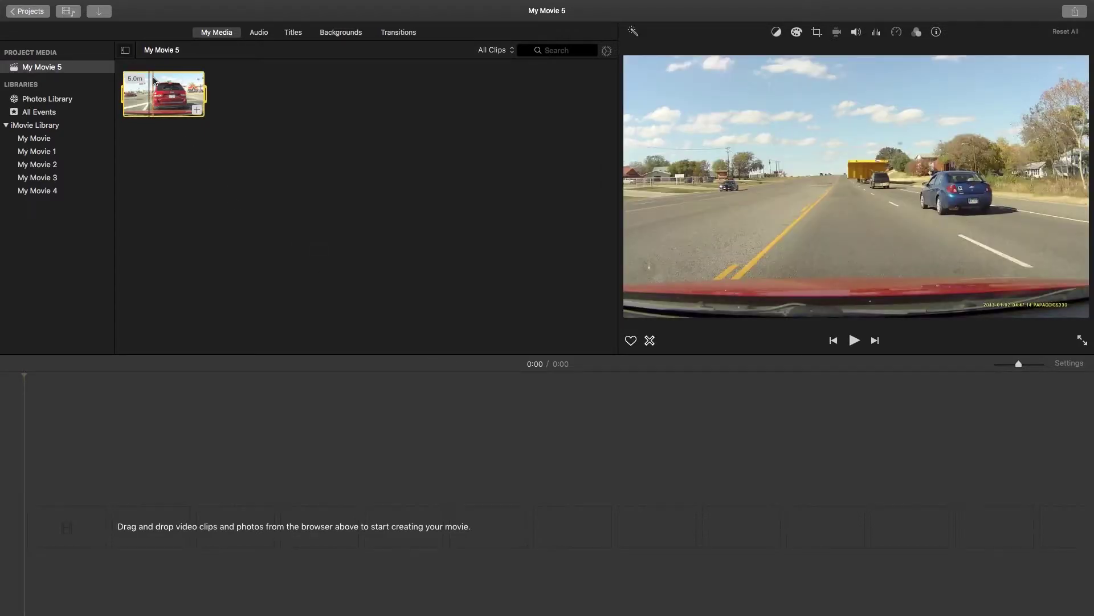
pyautogui.moveTo(153, 88); pyautogui.dragTo(66, 515)
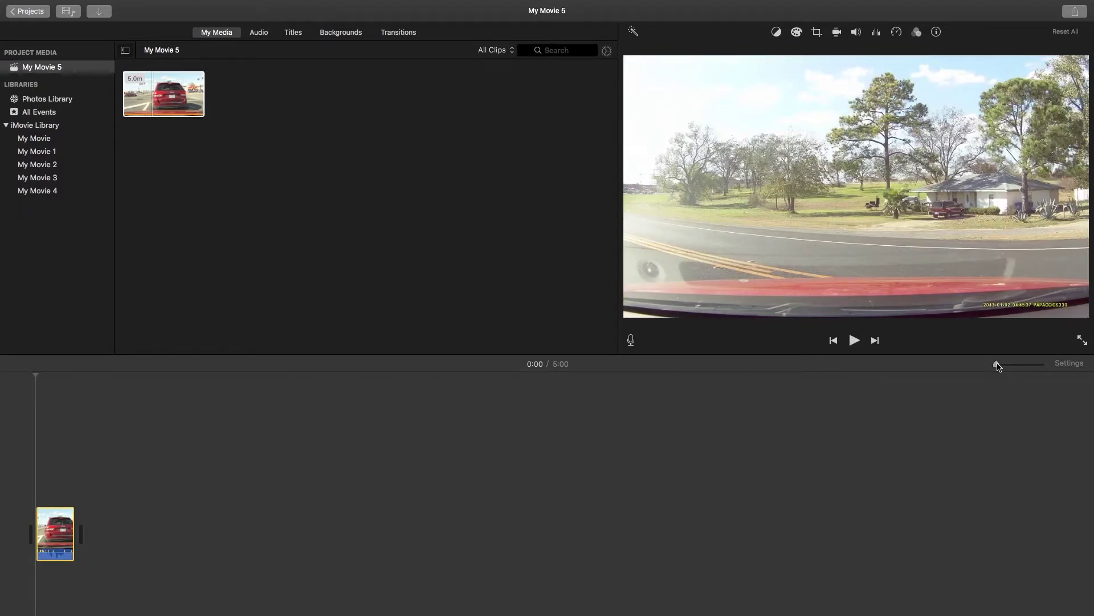
# Step: Trim the end of the timeline clip so that the movie lasts about 1:57
pyautogui.moveTo(997, 366)
pyautogui.mouseDown()
pyautogui.moveTo(1049, 372)
pyautogui.moveTo(997, 371)
pyautogui.mouseUp()
pyautogui.moveTo(997, 371); pyautogui.dragTo(1003, 372)
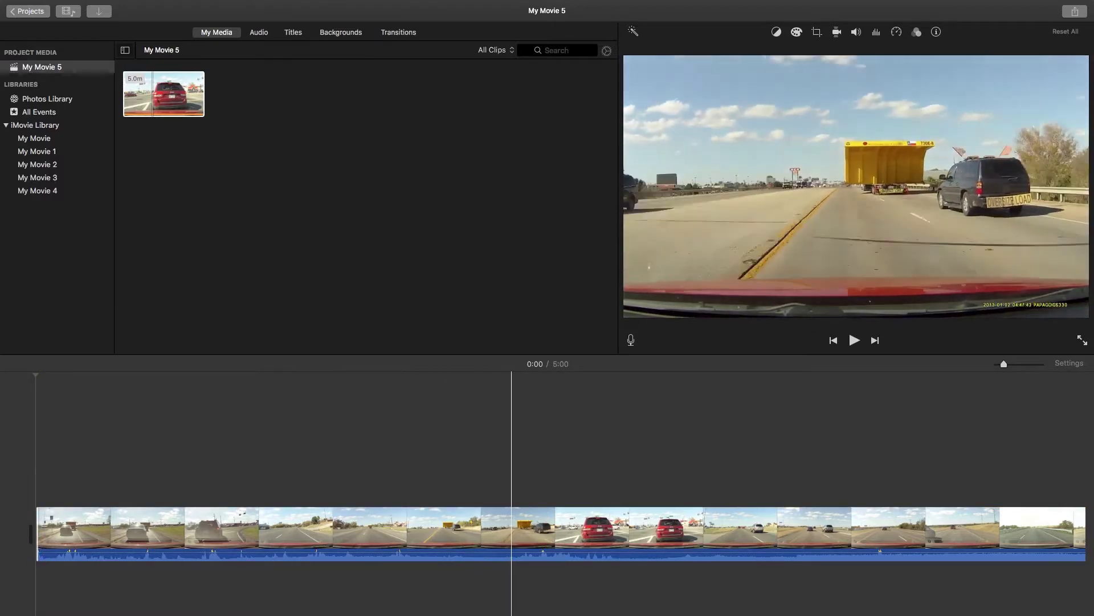
pyautogui.hscroll(5, 511, 536)
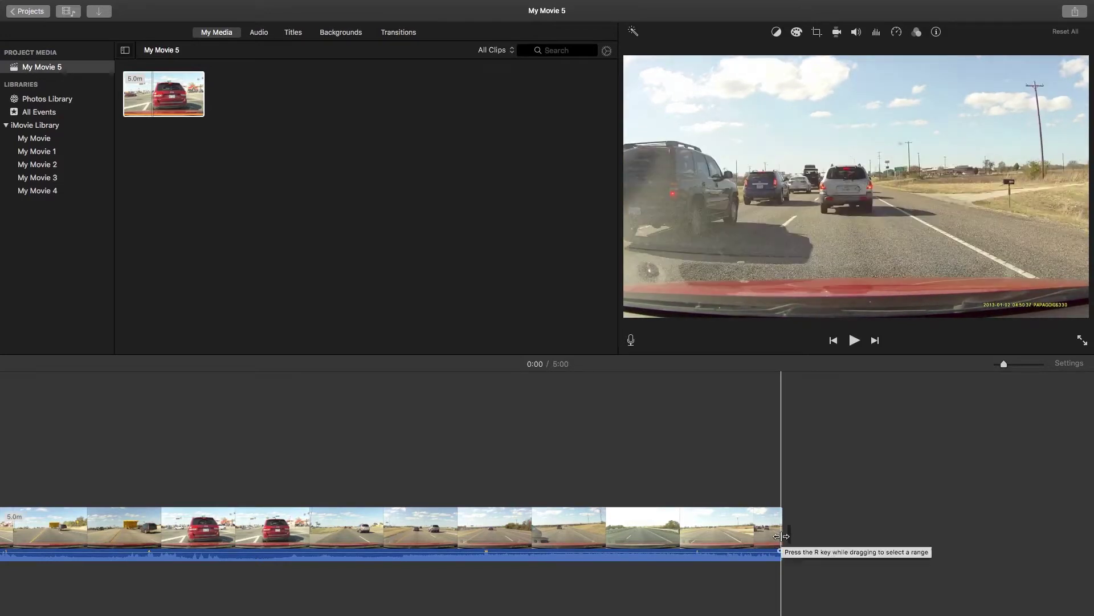
pyautogui.moveTo(781, 536); pyautogui.dragTo(93, 554)
pyautogui.moveTo(87, 554); pyautogui.dragTo(89, 554)
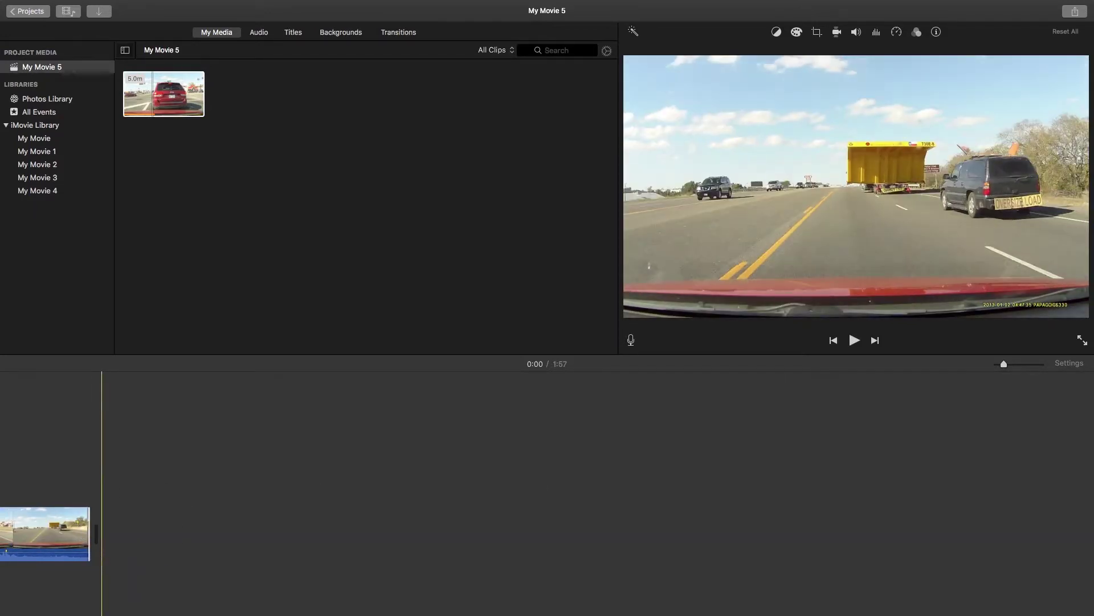
pyautogui.hscroll(-5, 292, 498)
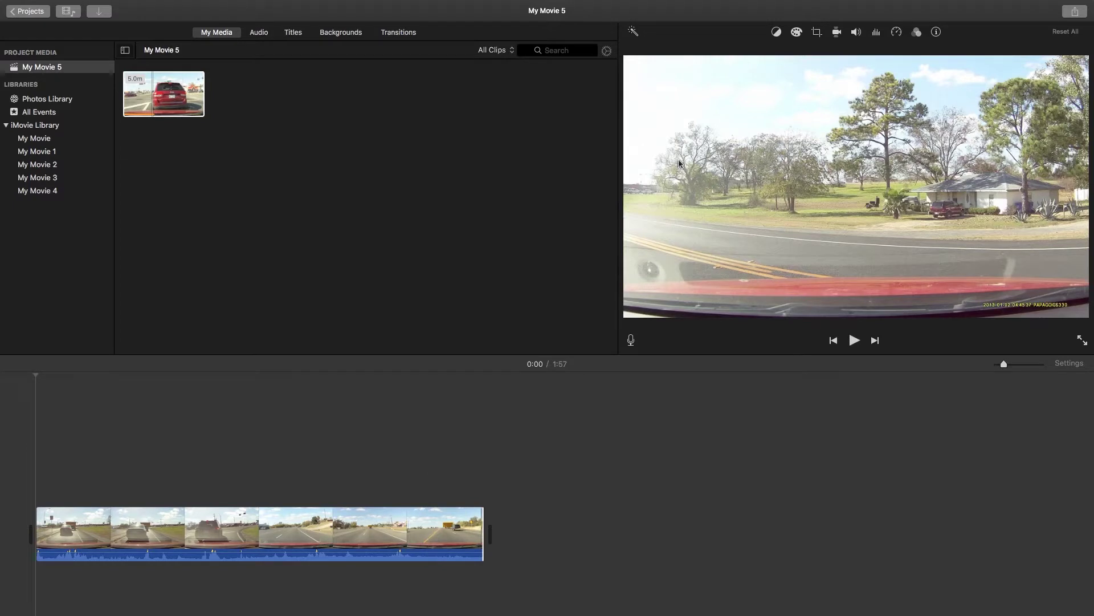
# Step: Share the trimmed movie as a file with Video and Audio format, 1080p resolution, High quality and Better Quality compression
pyautogui.click(1070, 19)
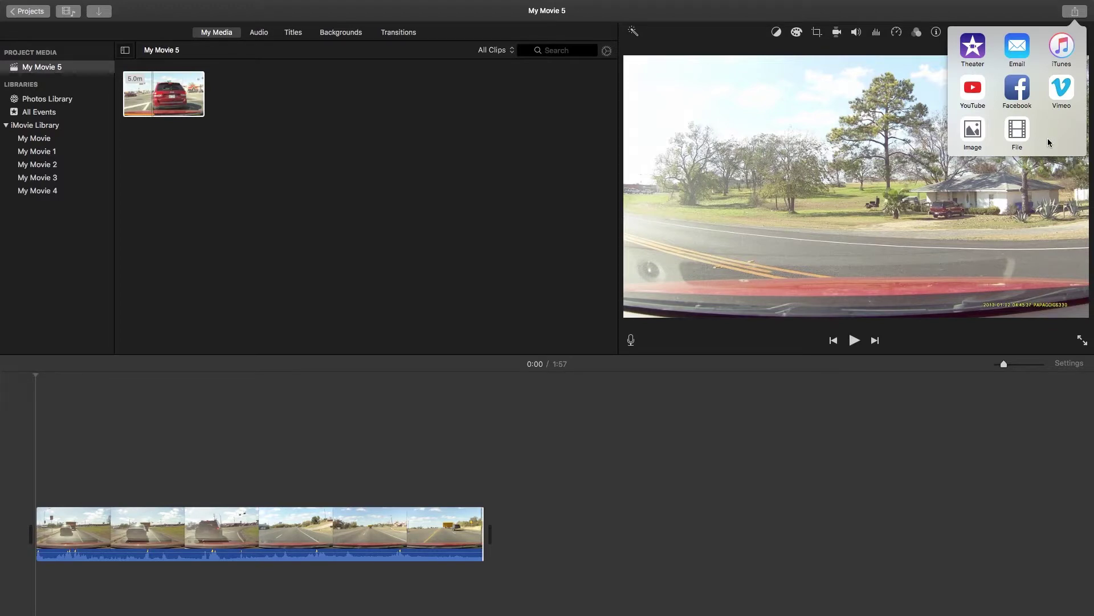
pyautogui.click(1018, 131)
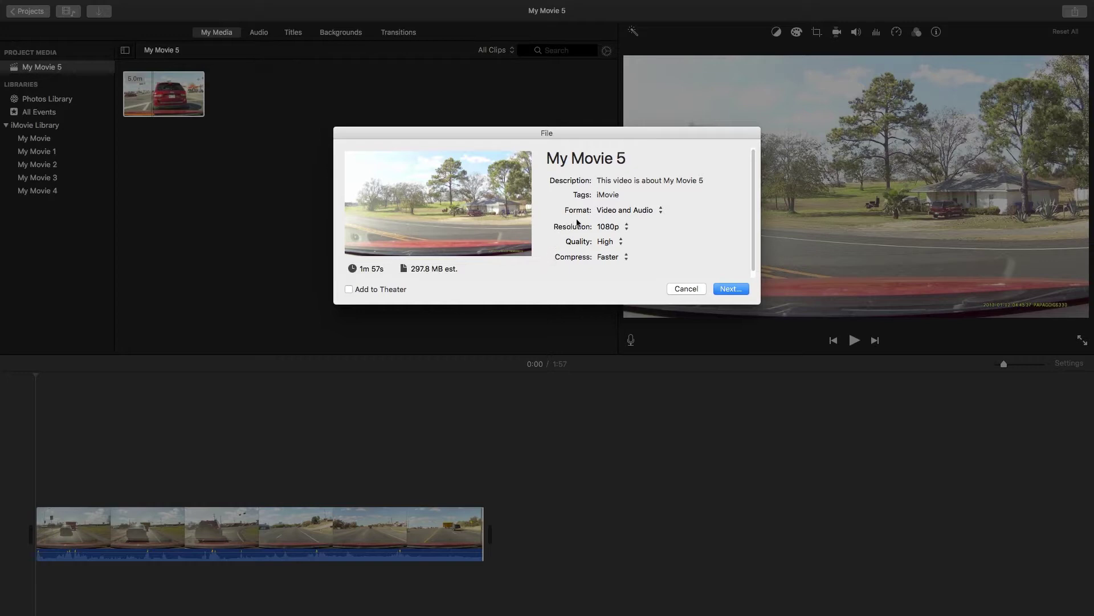
pyautogui.click(642, 211)
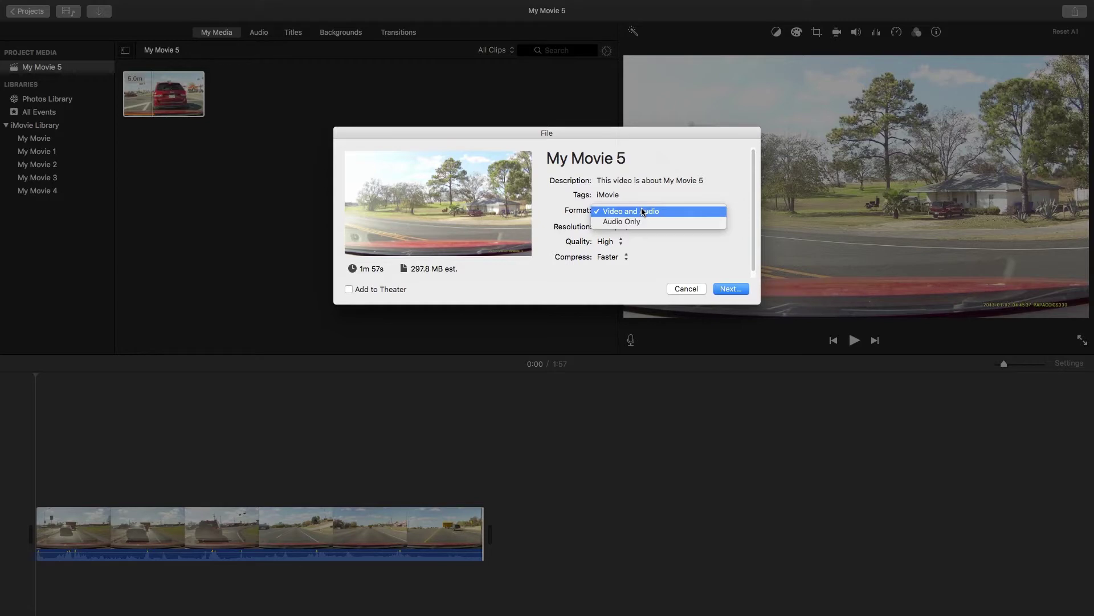
pyautogui.click(673, 210)
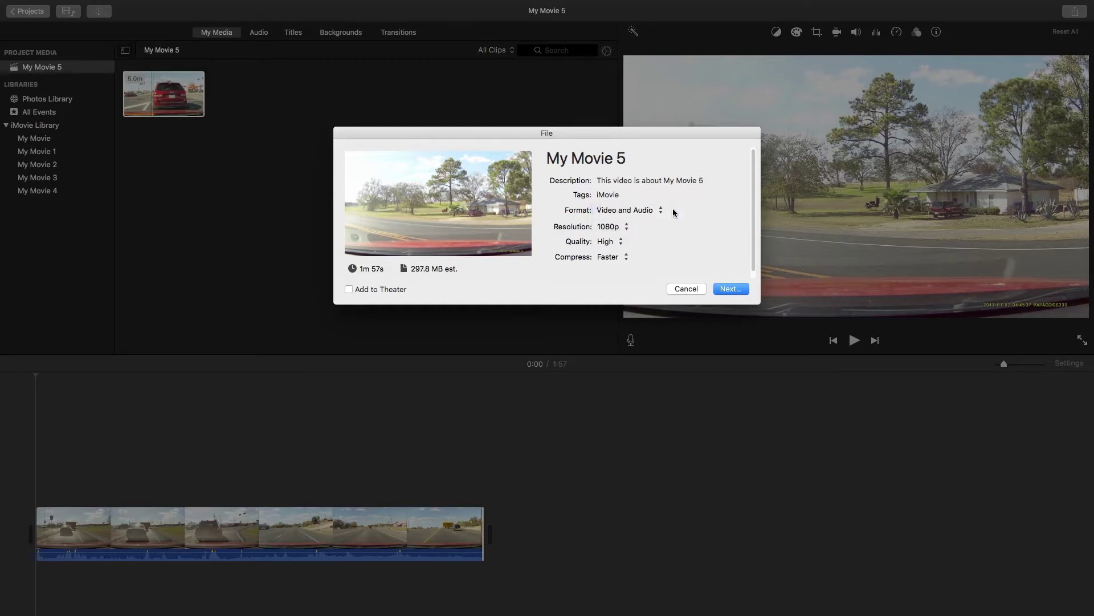
pyautogui.click(618, 229)
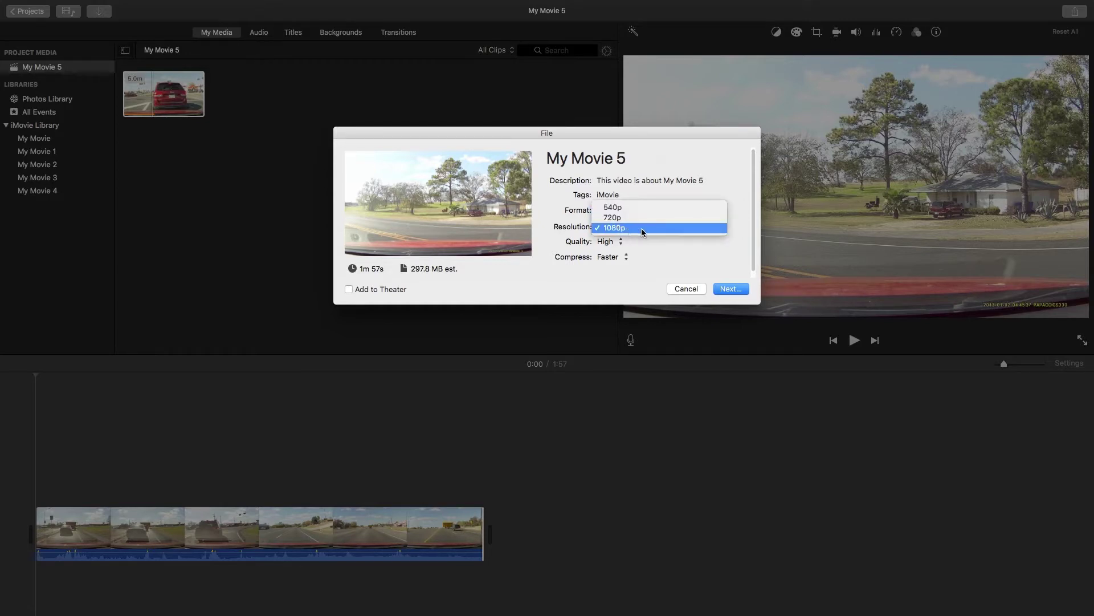
pyautogui.click(645, 229)
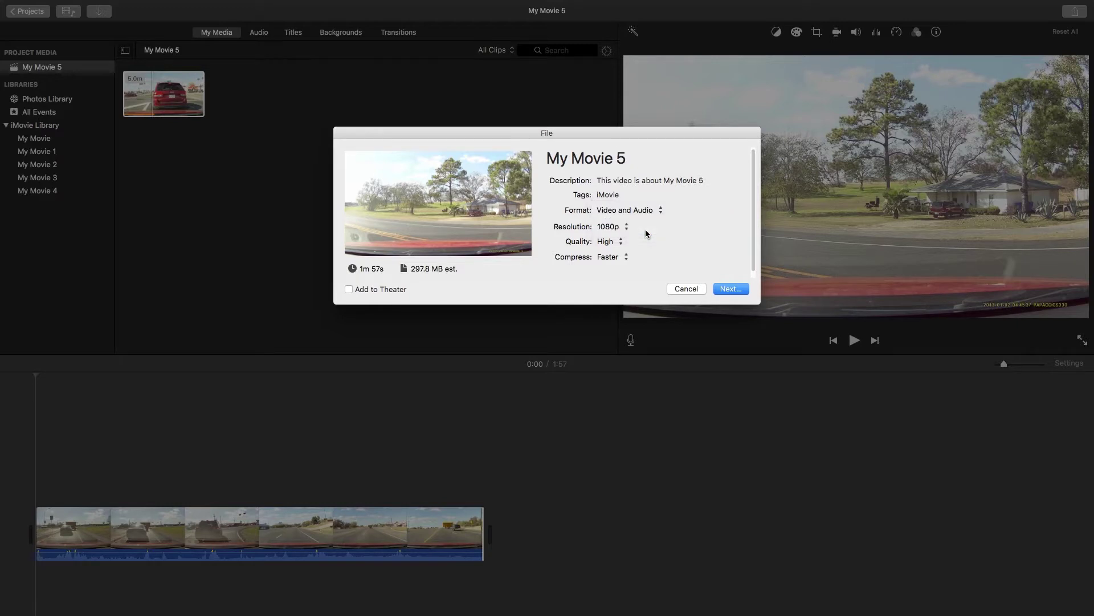
pyautogui.click(623, 242)
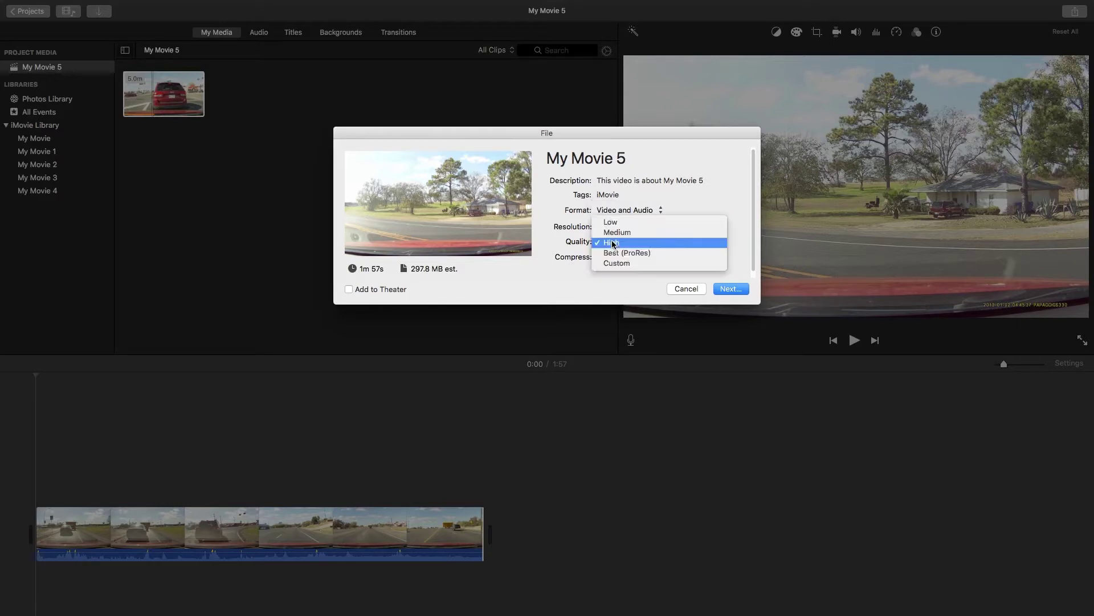
pyautogui.click(662, 244)
pyautogui.click(613, 257)
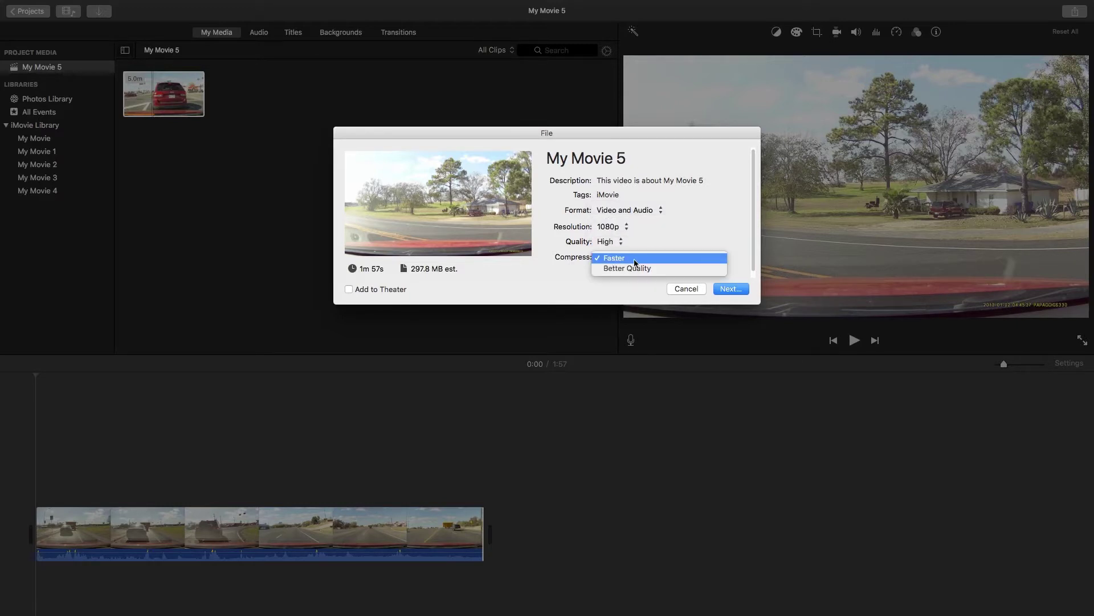
pyautogui.click(660, 269)
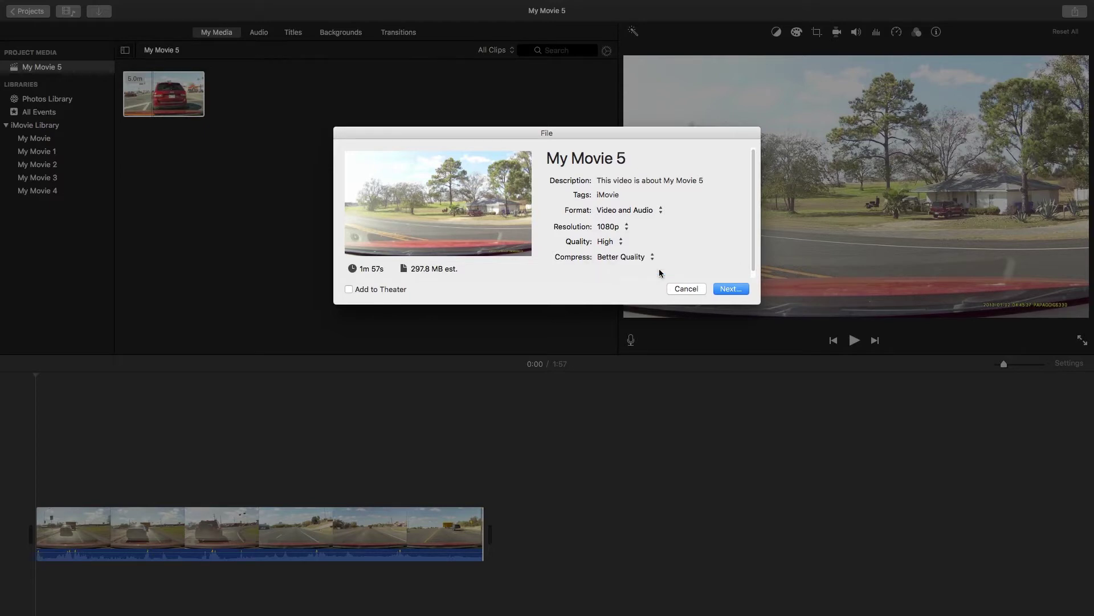
# Step: Name the exported file Trimming Video.mp4 in the Mac Video Library folder
pyautogui.click(736, 291)
pyautogui.write('Trimming Video')
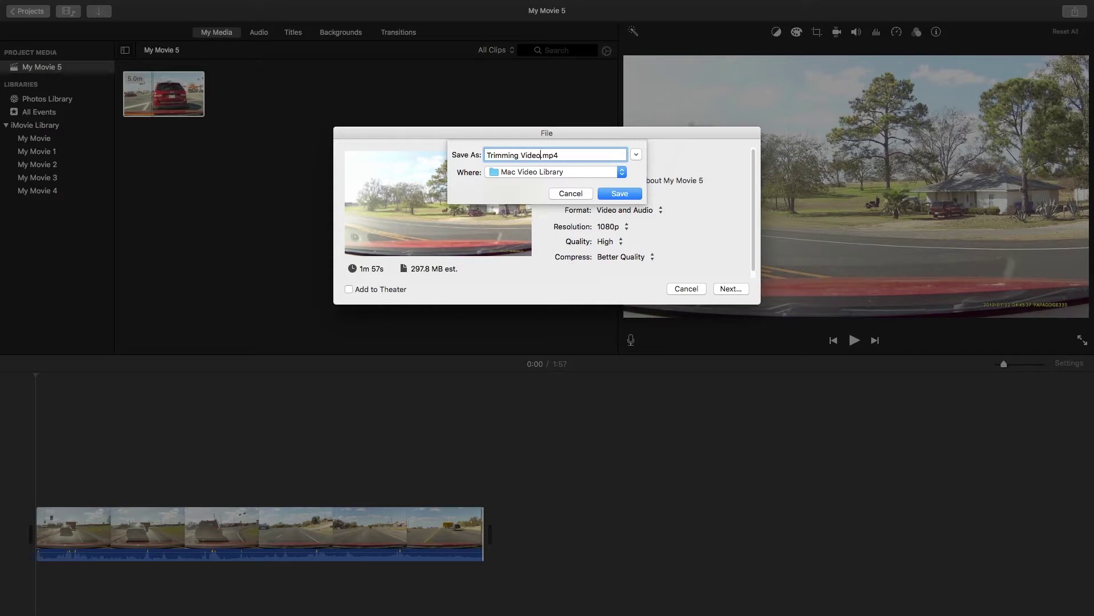
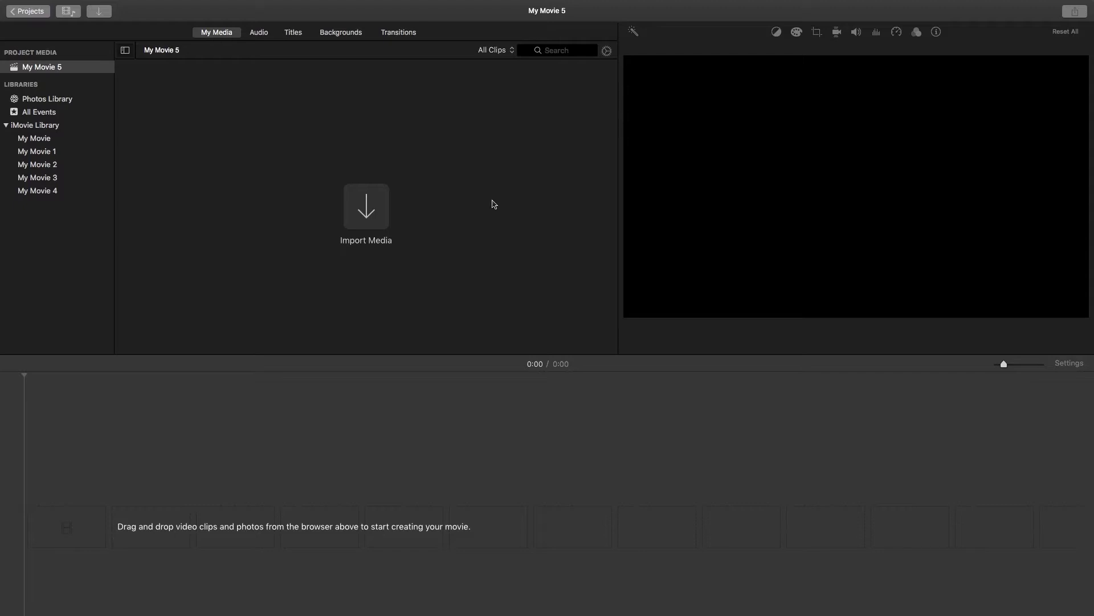
# Step: Import the biker falls over at light and dog on mopac bridge austin clips from the Dashcam vid folder into the project media
pyautogui.click(388, 199)
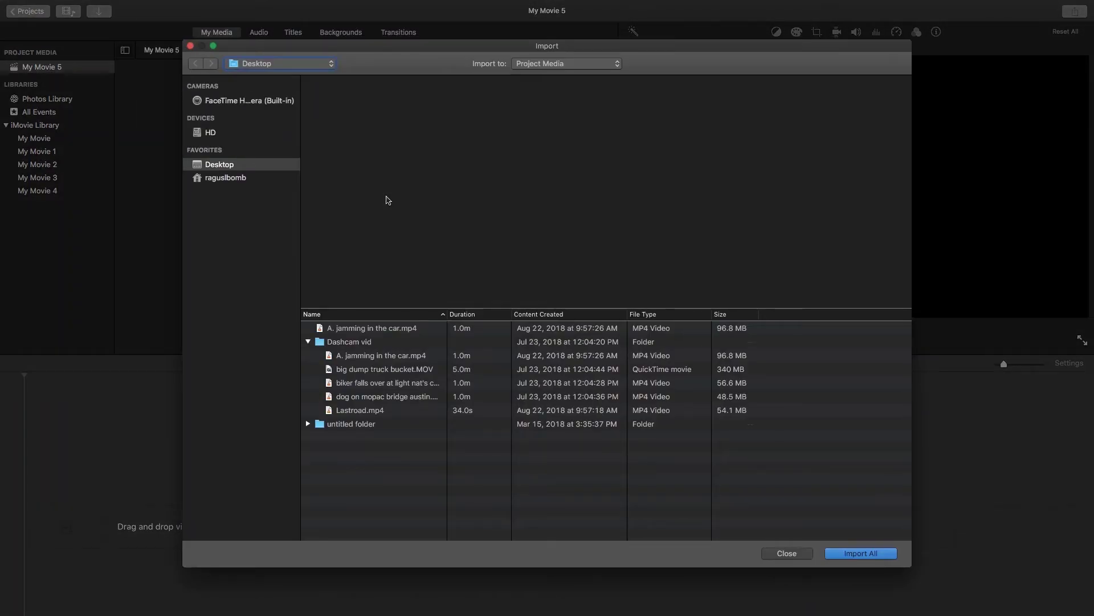
pyautogui.click(485, 386)
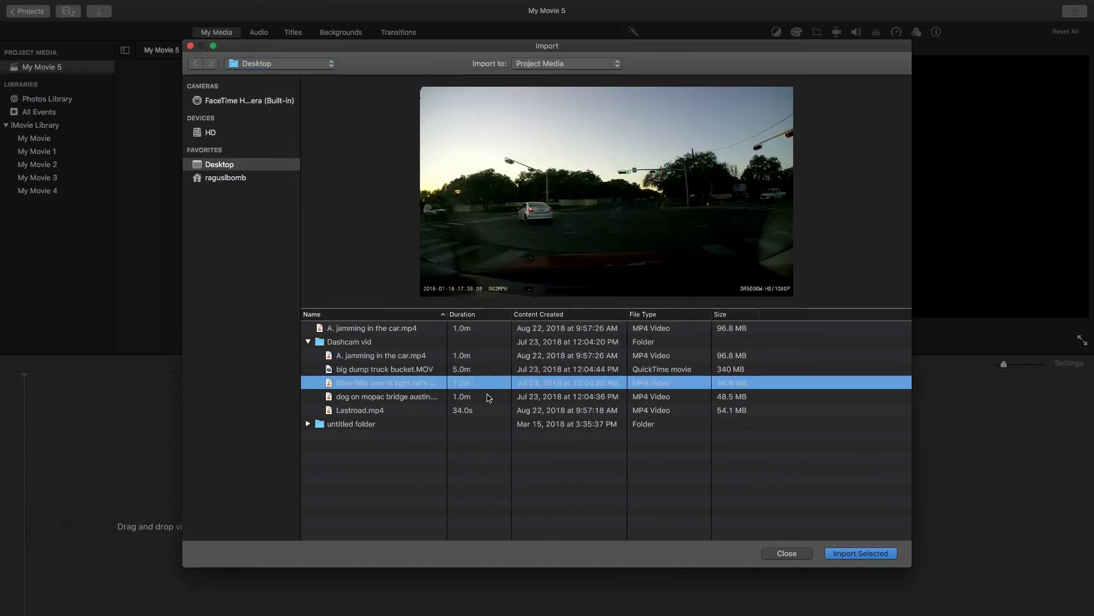
pyautogui.keyDown('shift'); pyautogui.click(488, 397); pyautogui.keyUp('shift')
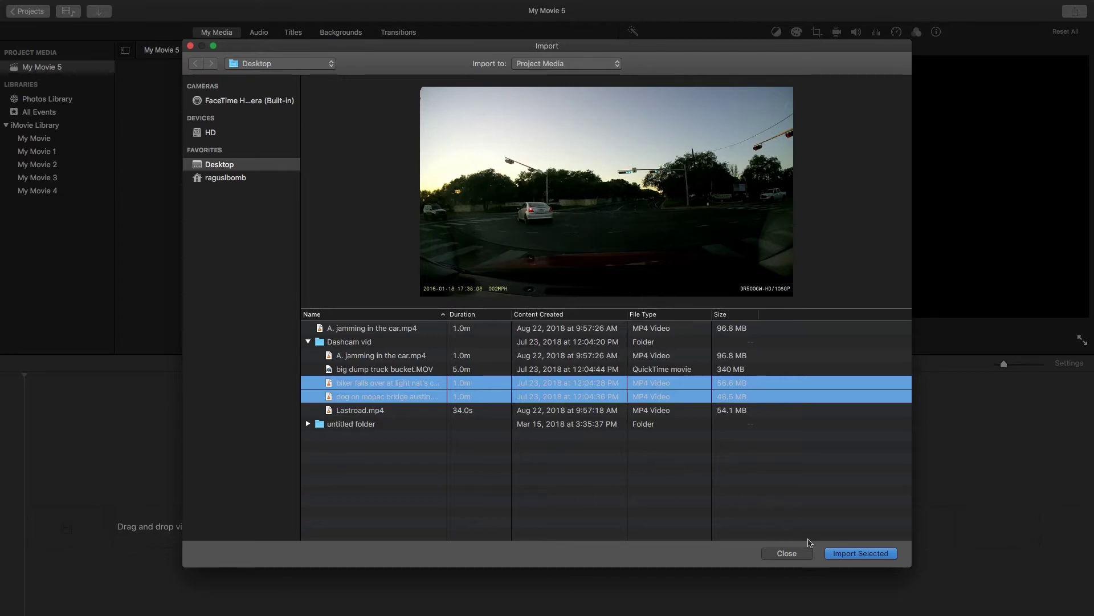
pyautogui.click(861, 553)
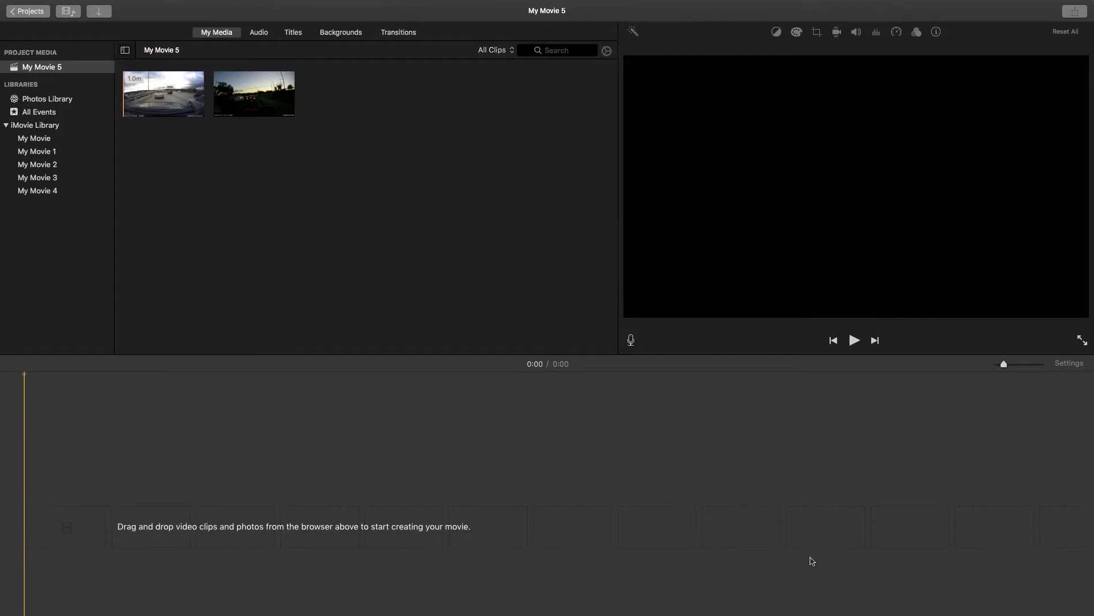
# Step: Place the daytime highway clip in the timeline and the dark dusk clip after it
pyautogui.moveTo(154, 94); pyautogui.dragTo(114, 533)
pyautogui.moveTo(254, 94); pyautogui.dragTo(1021, 533)
pyautogui.moveTo(1018, 365); pyautogui.dragTo(1003, 365)
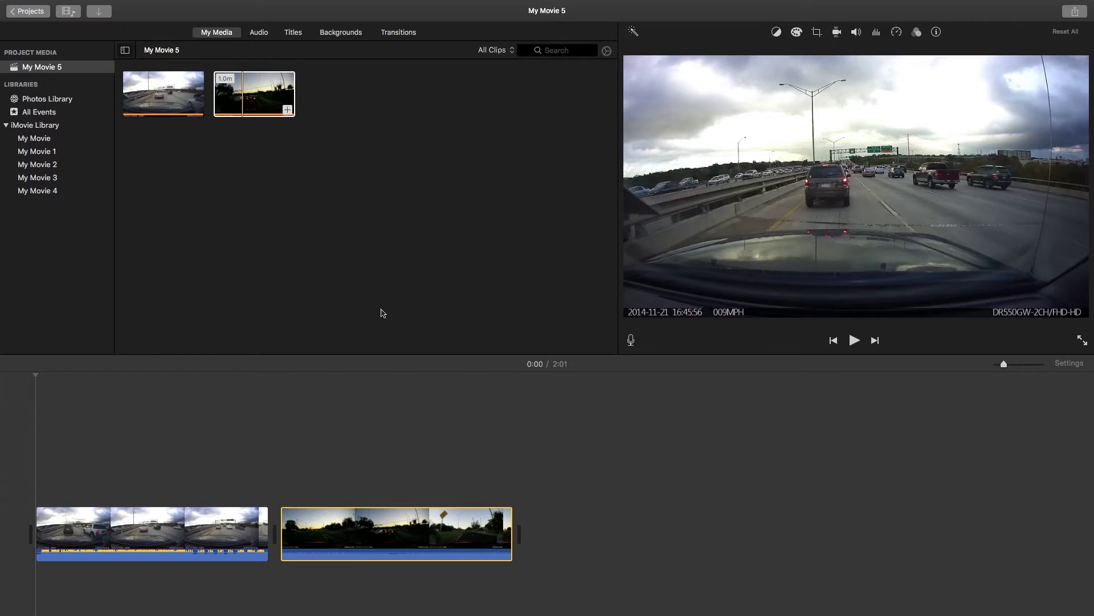
# Step: Import Lastroad.mp4 from the Dashcam vid folder into the project media
pyautogui.click(108, 16)
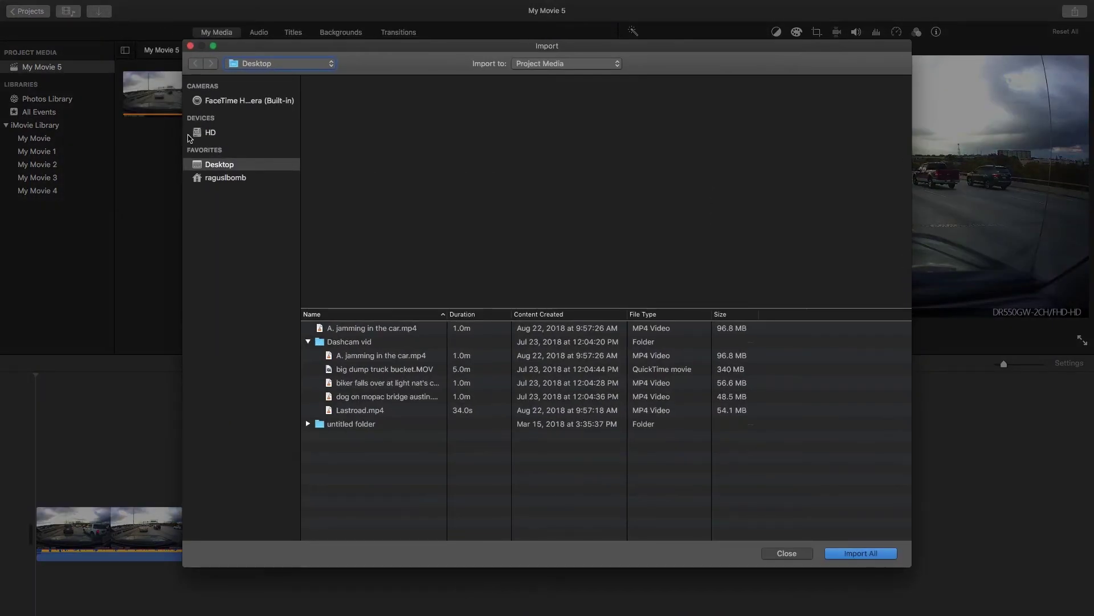
pyautogui.click(481, 414)
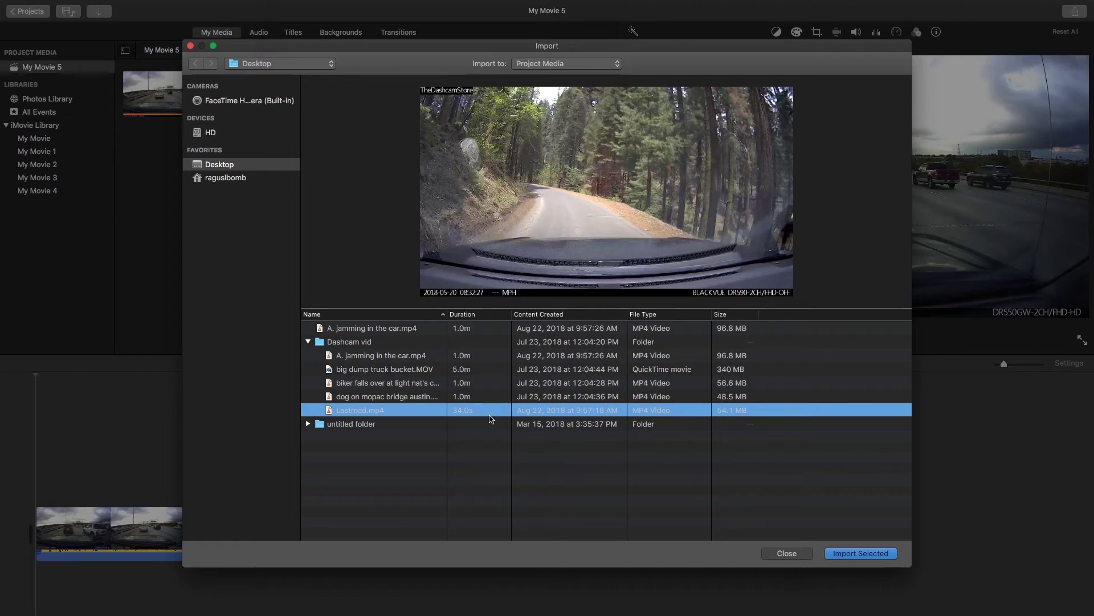
pyautogui.click(892, 559)
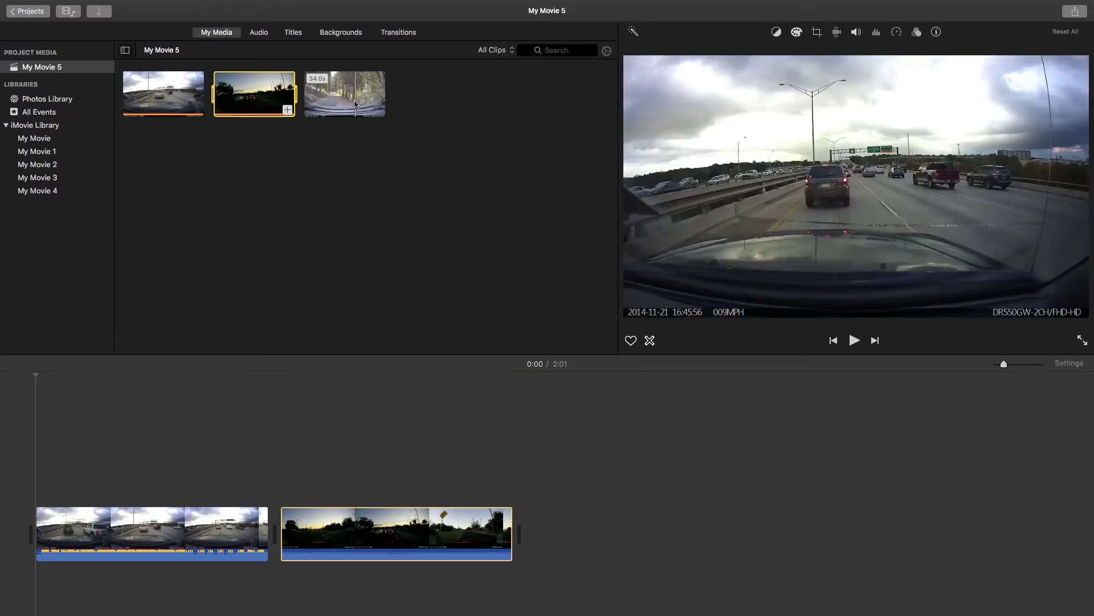
# Step: Place the forest road clip at the end of the timeline and review each of the three clips
pyautogui.click(333, 104)
pyautogui.moveTo(333, 104); pyautogui.dragTo(570, 513)
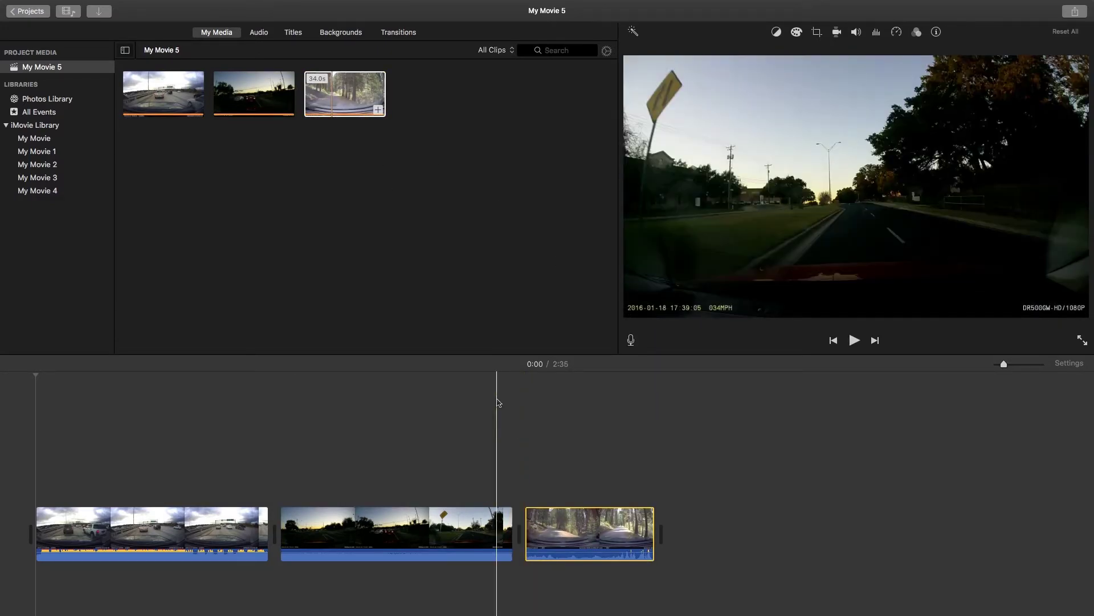
pyautogui.click(254, 530)
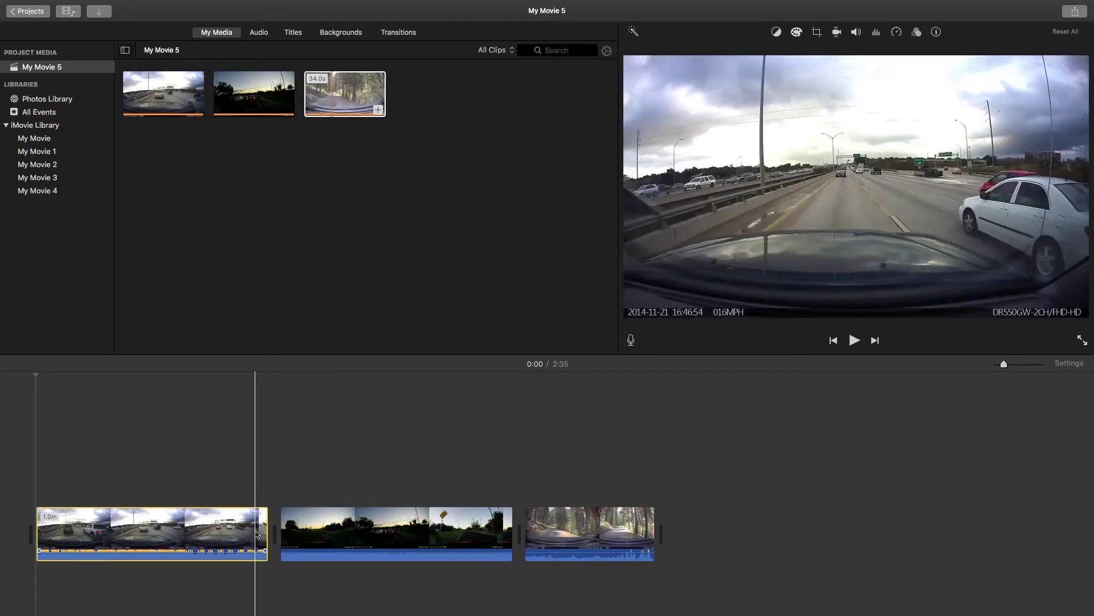
pyautogui.click(310, 527)
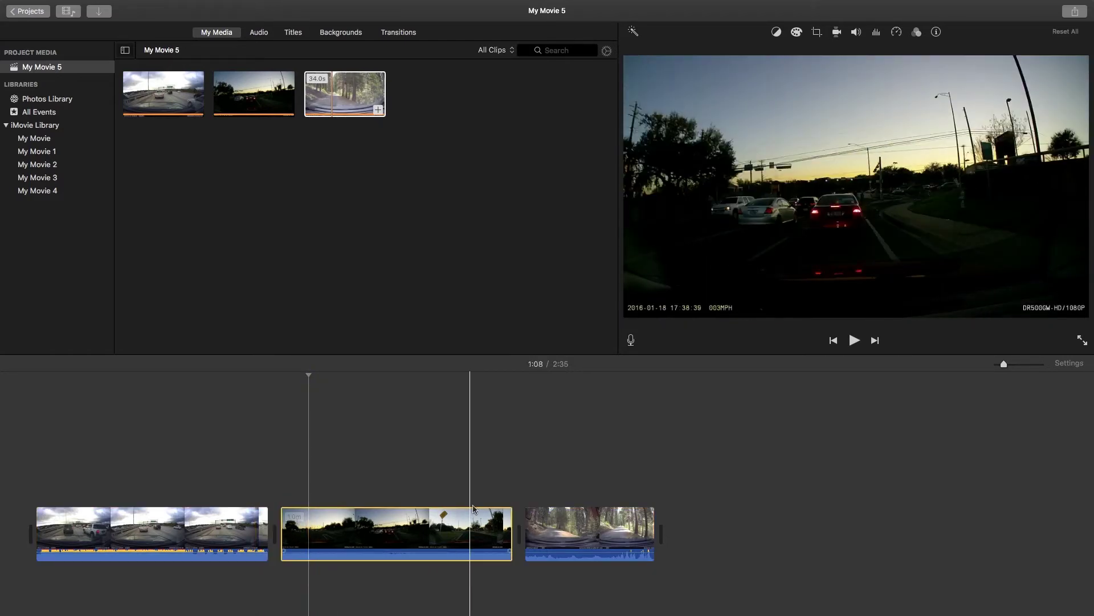
pyautogui.click(550, 513)
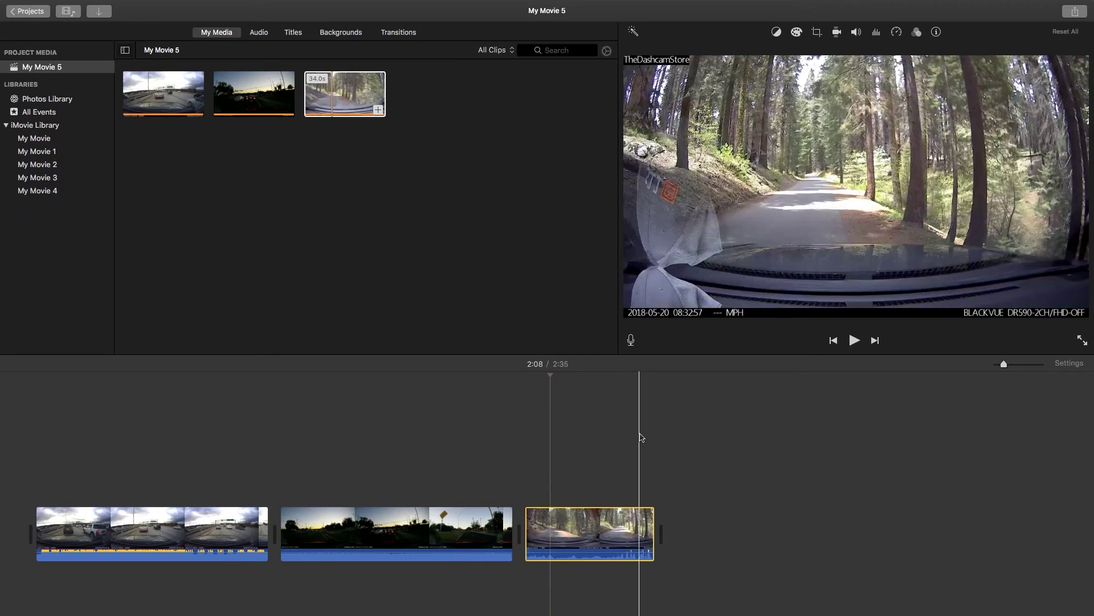
# Step: Reorder the timeline clips so the forest road clip comes first, the dark dusk clip second and the daytime highway clip last
pyautogui.moveTo(597, 530); pyautogui.dragTo(101, 521)
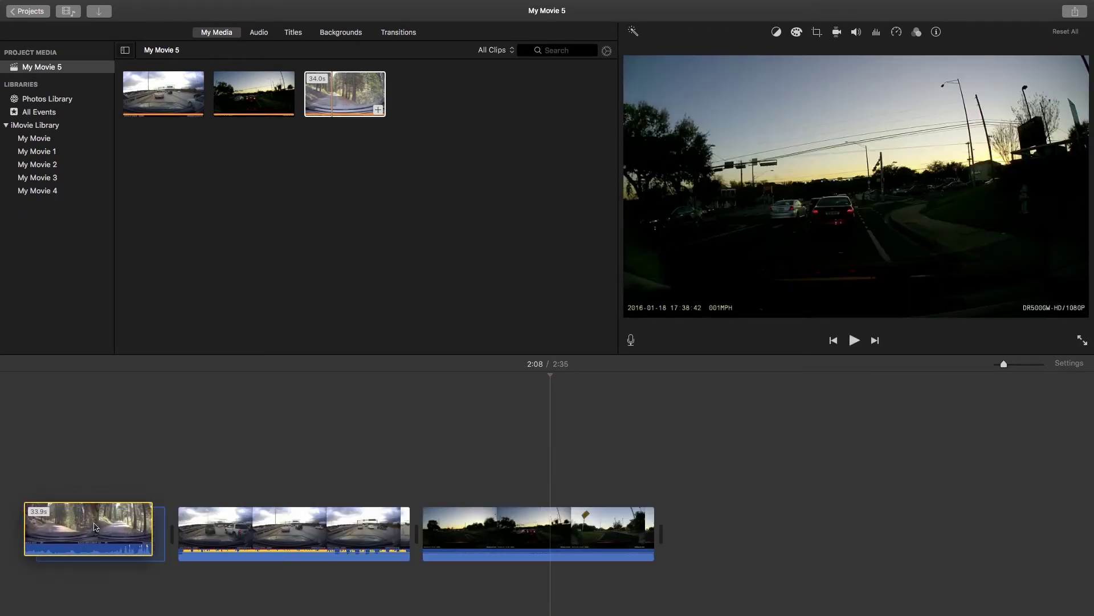
pyautogui.click(220, 525)
pyautogui.moveTo(220, 524); pyautogui.dragTo(528, 516)
pyautogui.click(496, 440)
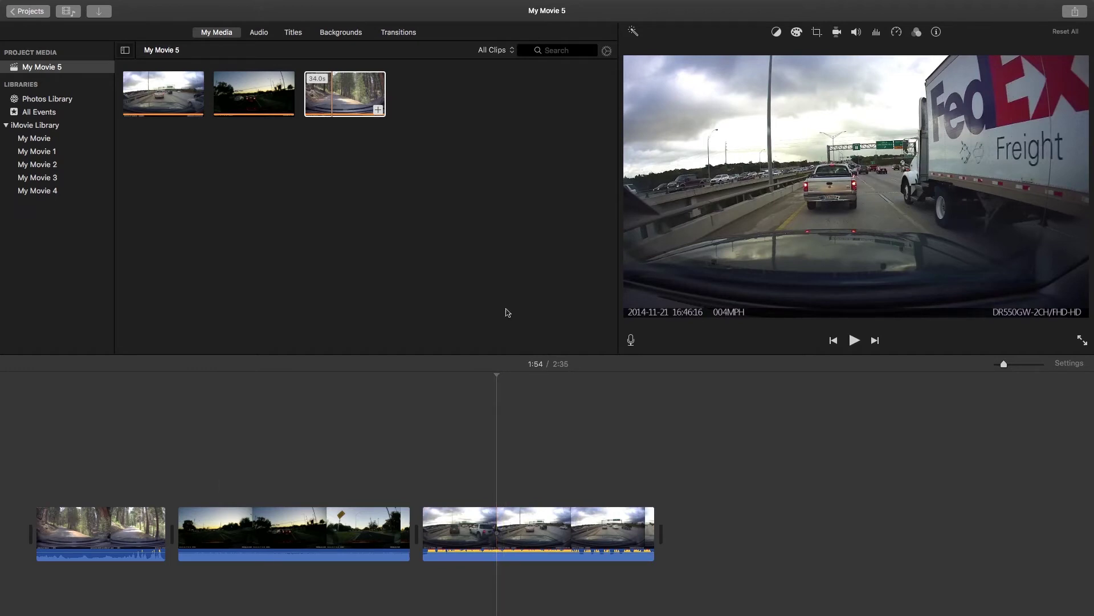
# Step: Set up a file export with Video and Audio format, 1080p resolution, High quality and Better Quality compression
pyautogui.click(1067, 16)
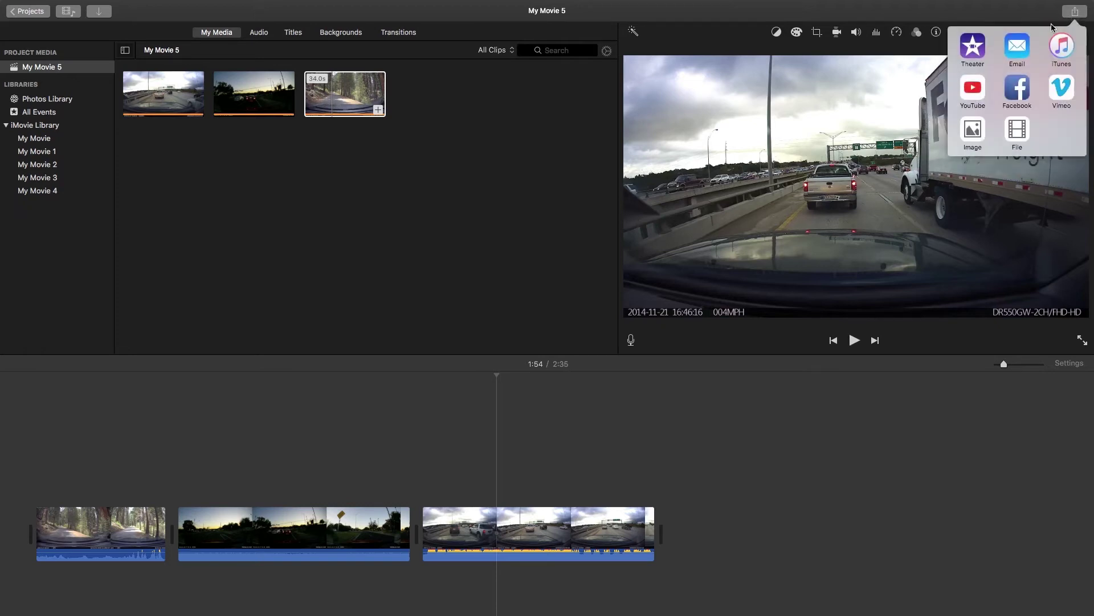
pyautogui.click(1022, 130)
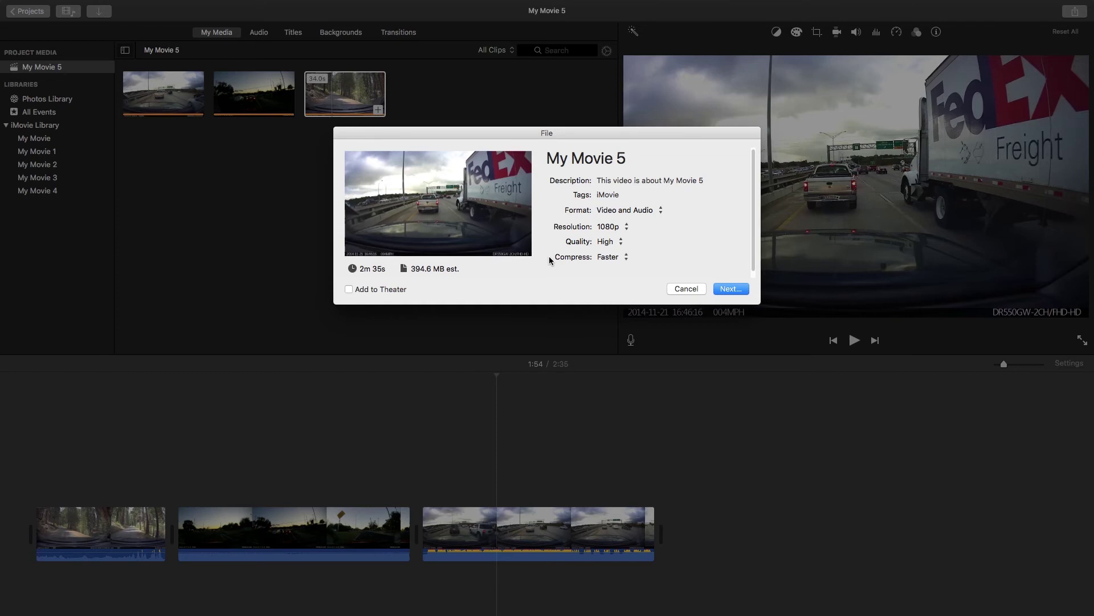
pyautogui.click(642, 211)
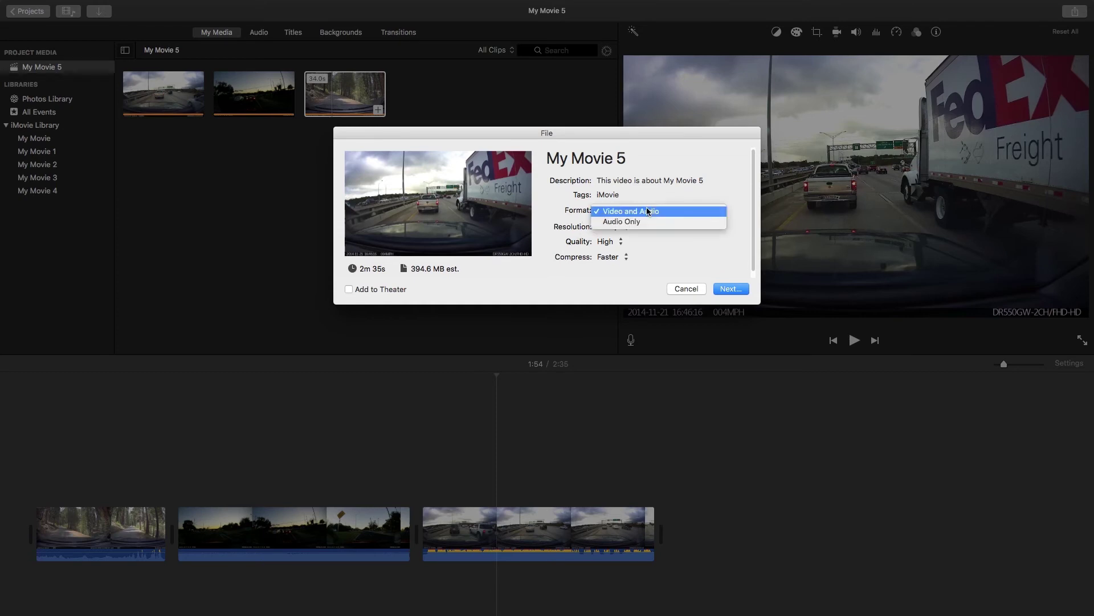
pyautogui.click(684, 215)
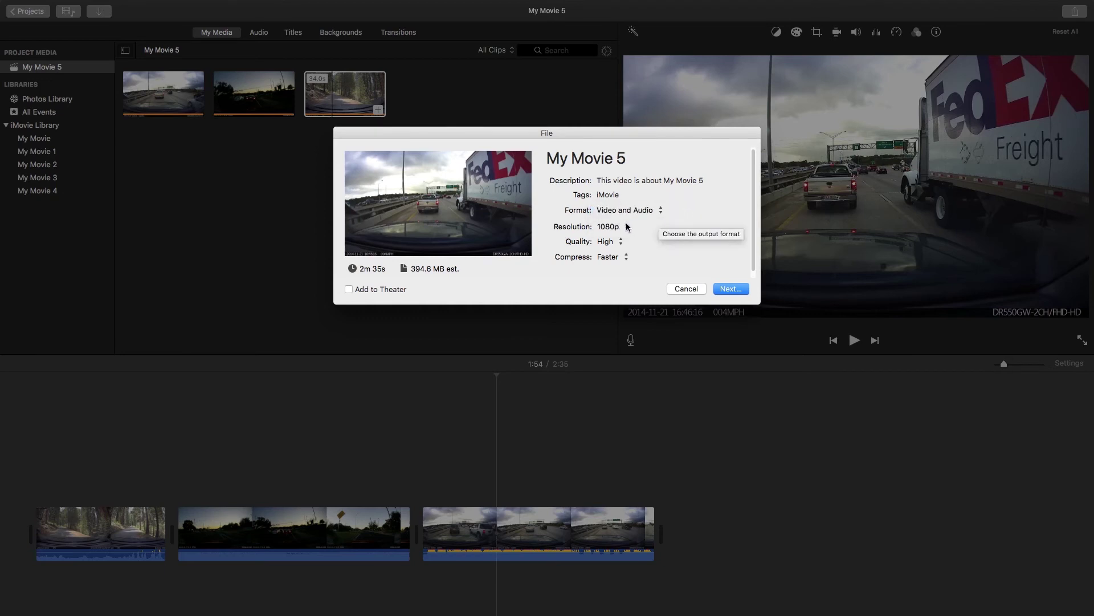
pyautogui.click(619, 228)
pyautogui.click(661, 230)
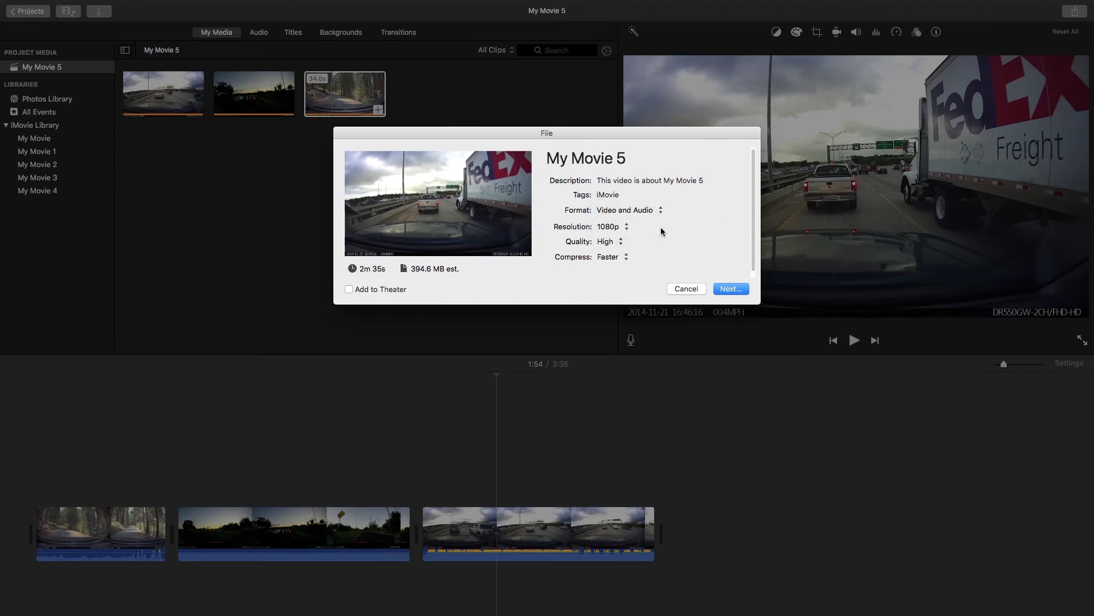
pyautogui.click(610, 241)
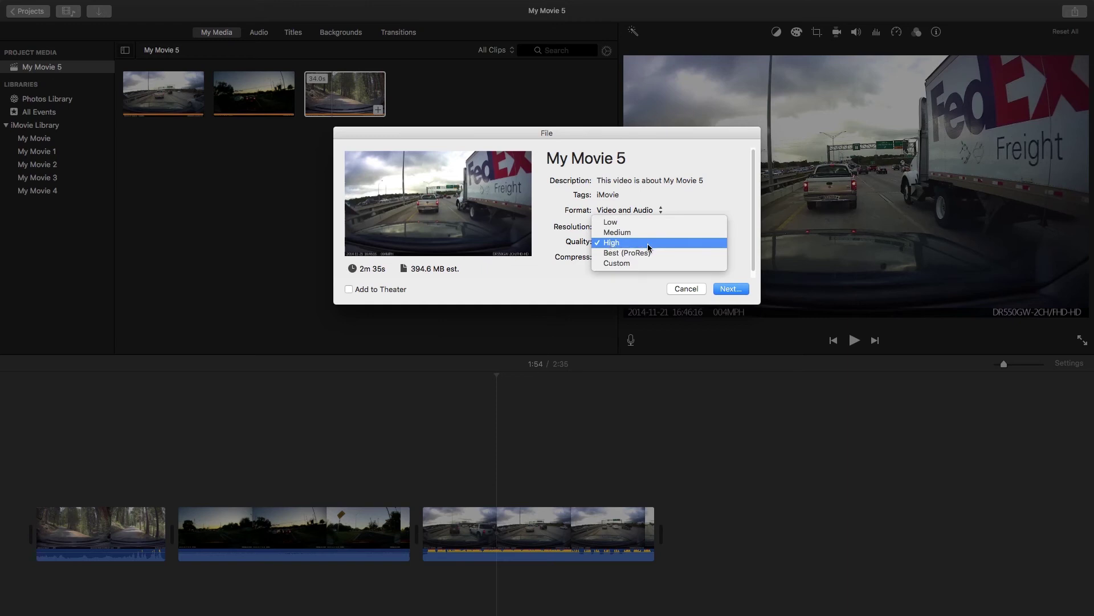
pyautogui.click(648, 244)
pyautogui.click(616, 257)
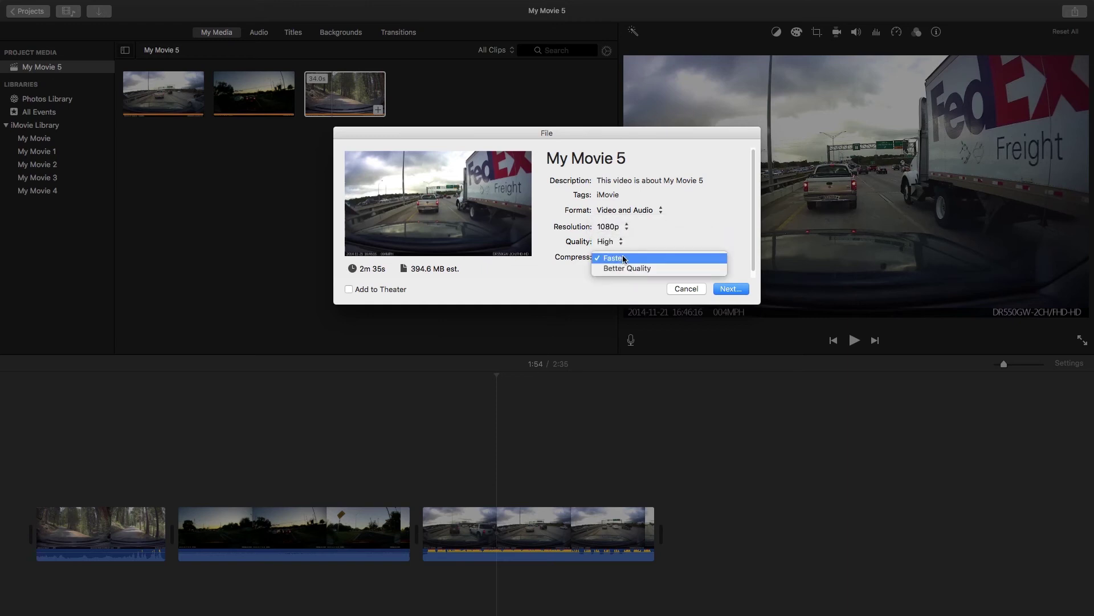
pyautogui.click(657, 270)
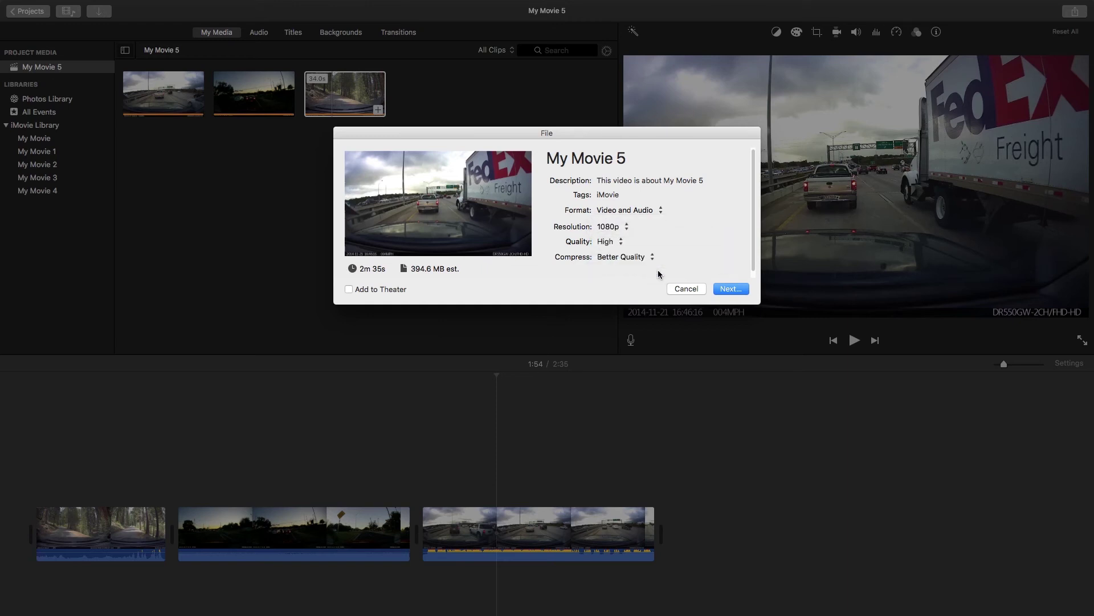
# Step: Save the exported movie as Combining Footage.mp4 in the Mac Video Library folder
pyautogui.click(720, 289)
pyautogui.write('Combining Footage')
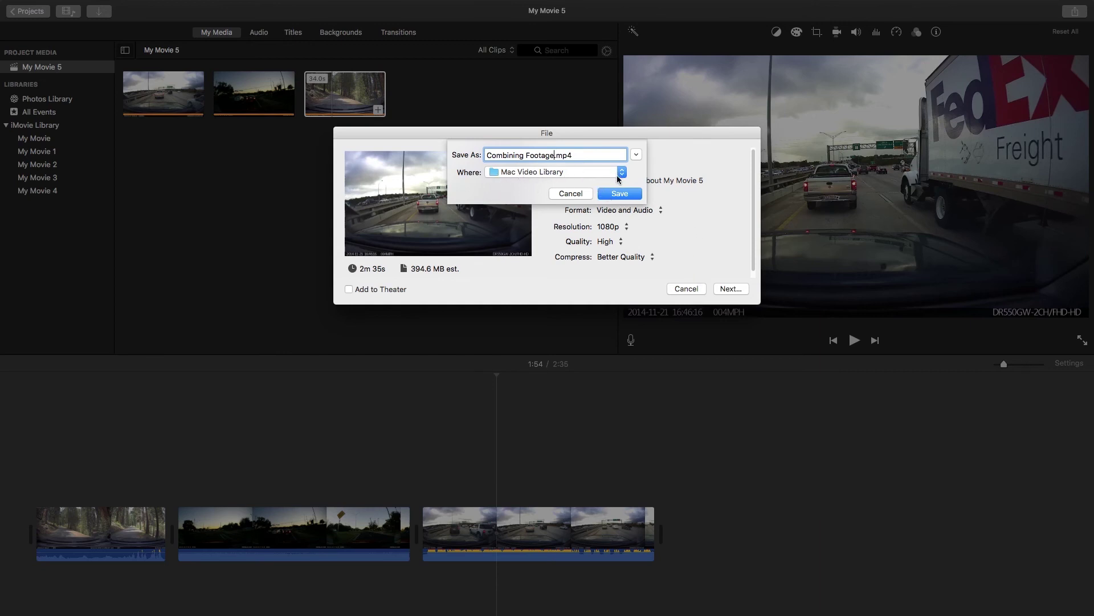
pyautogui.click(612, 195)
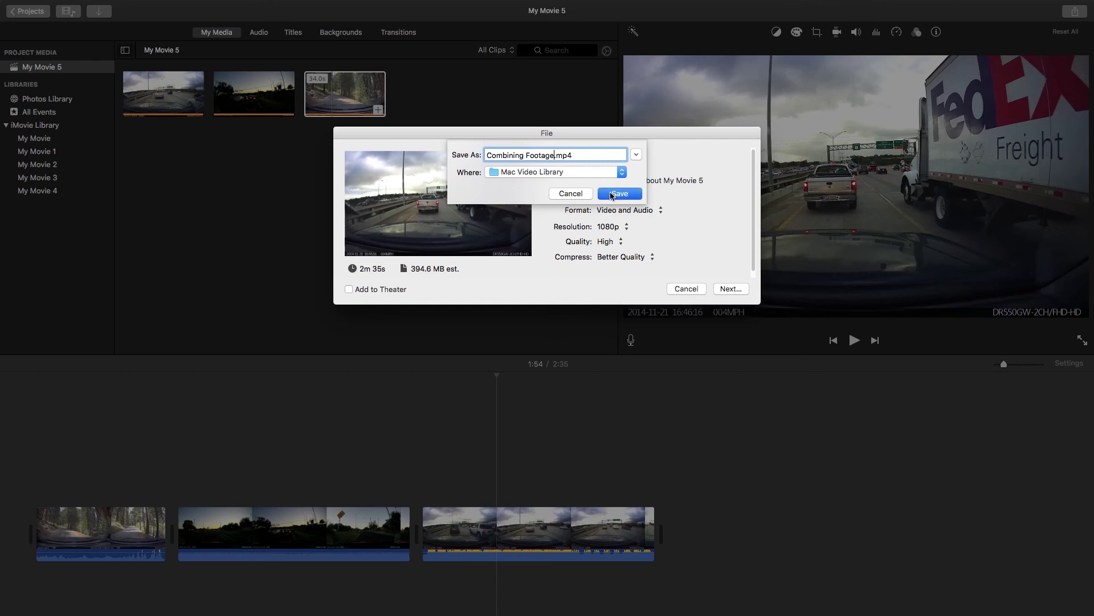